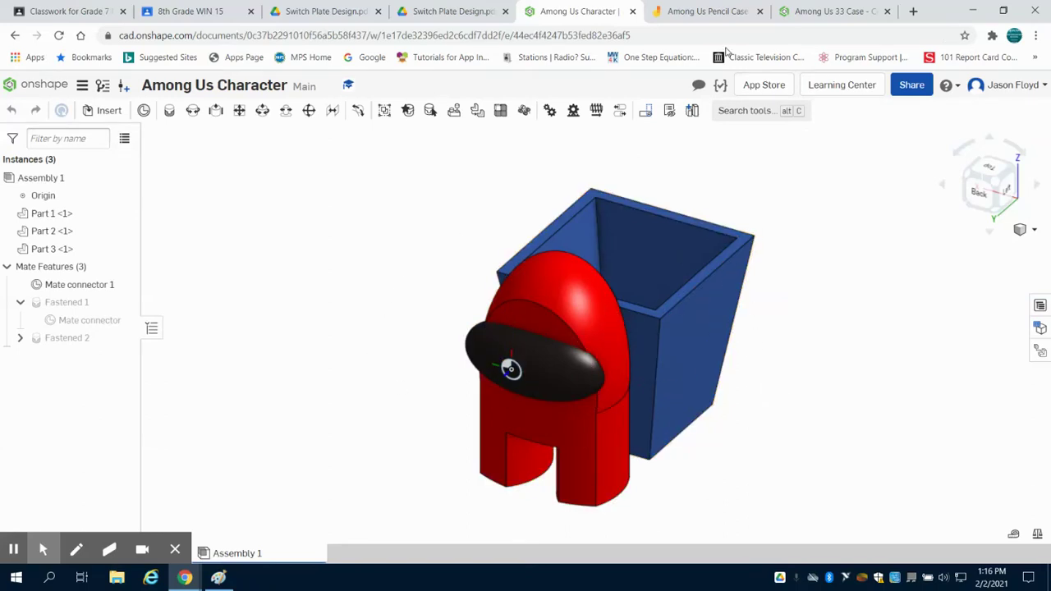
Open the empty Assembly 1 of the Among Us 33 Case - Copy document.
left_click(824, 10)
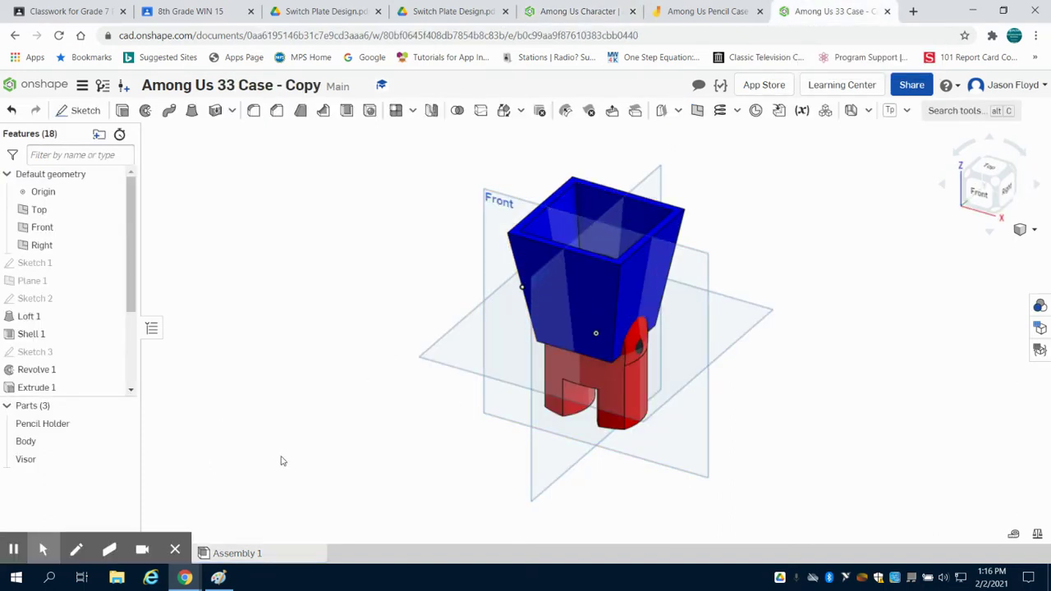
left_click(264, 558)
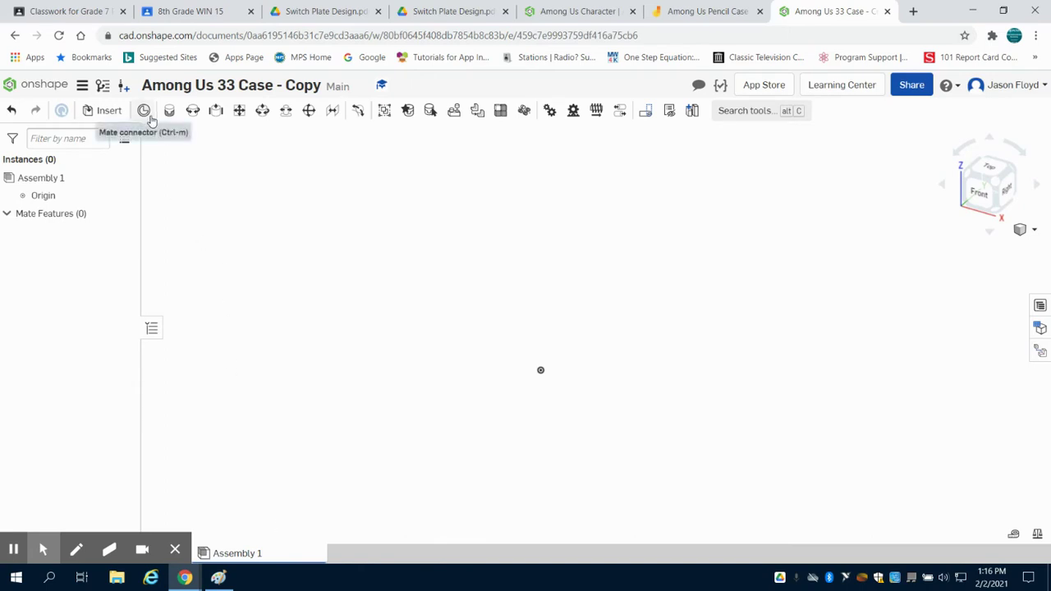
Add a mate connector on the assembly origin's Y axis.
left_click(144, 111)
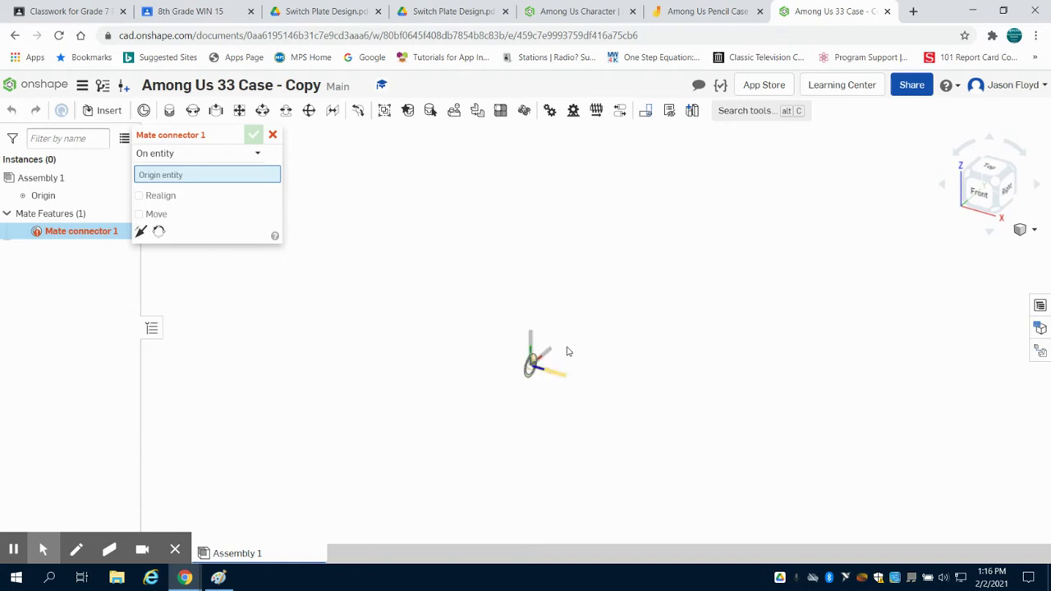
mouse_move(566, 350)
right_mouse_down()
mouse_move(551, 362)
mouse_move(550, 349)
right_mouse_up()
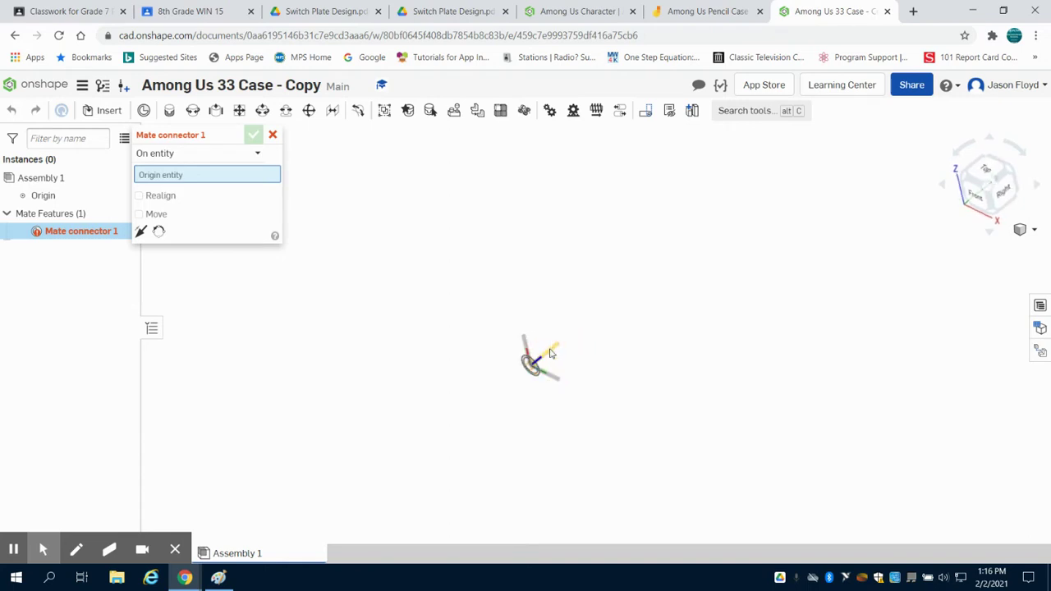
left_click(551, 350)
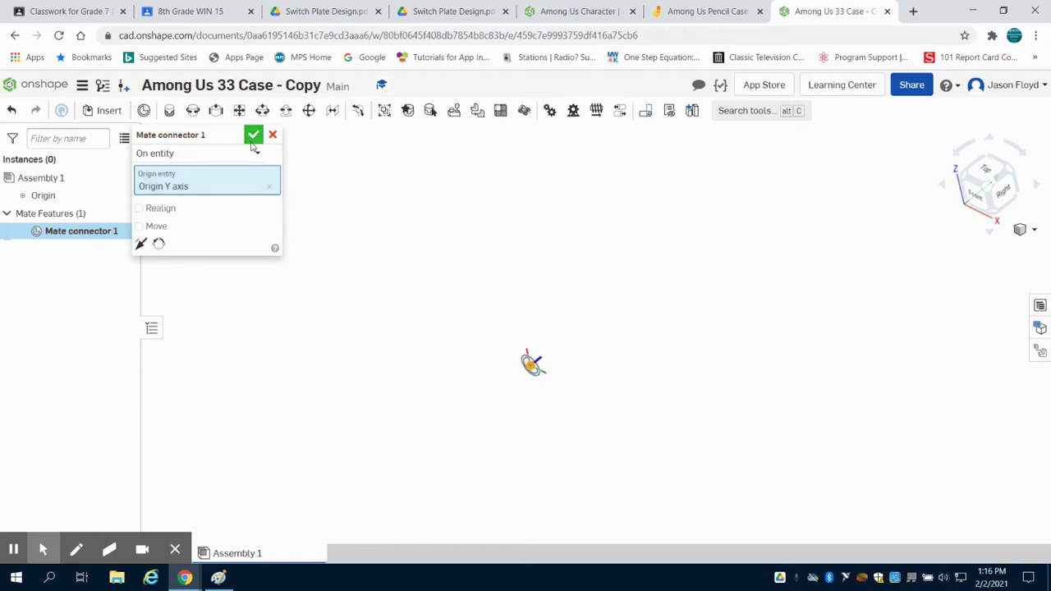
left_click(253, 136)
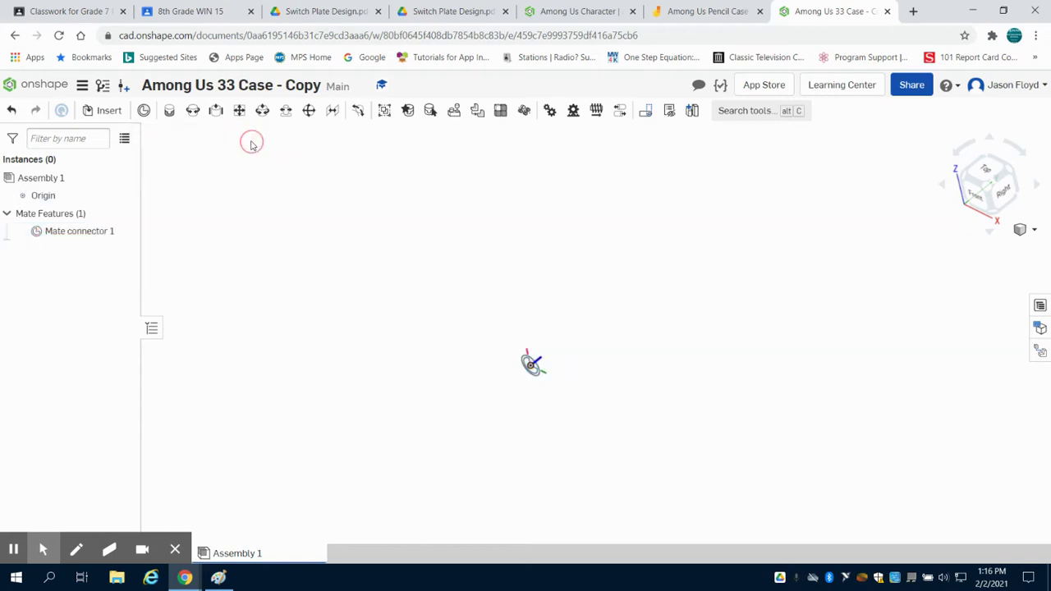
Add a second mate connector on the origin's Z axis.
left_click(143, 110)
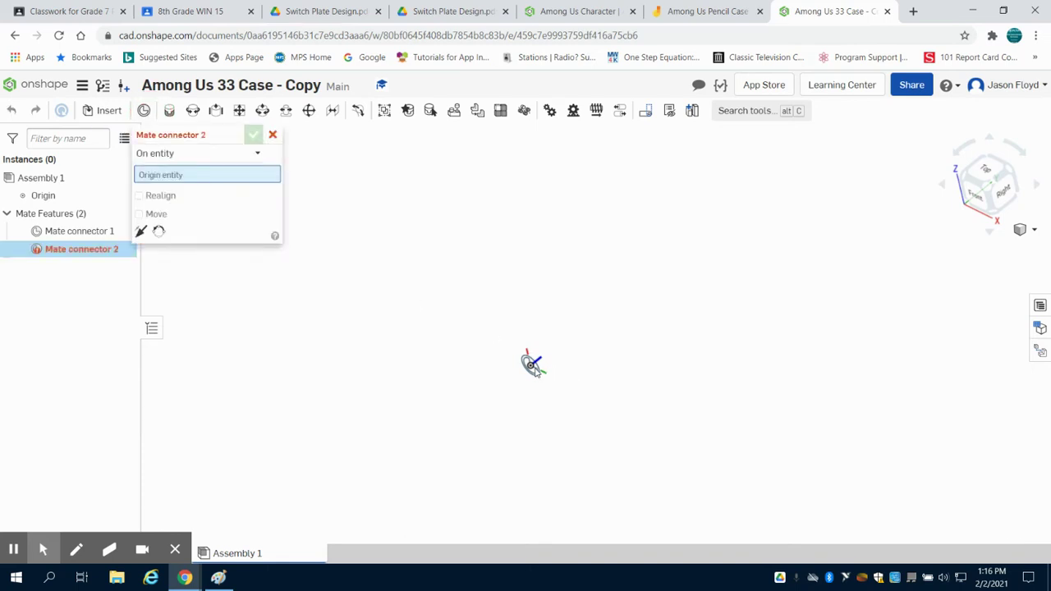
right_click_drag(534, 375, 532, 316)
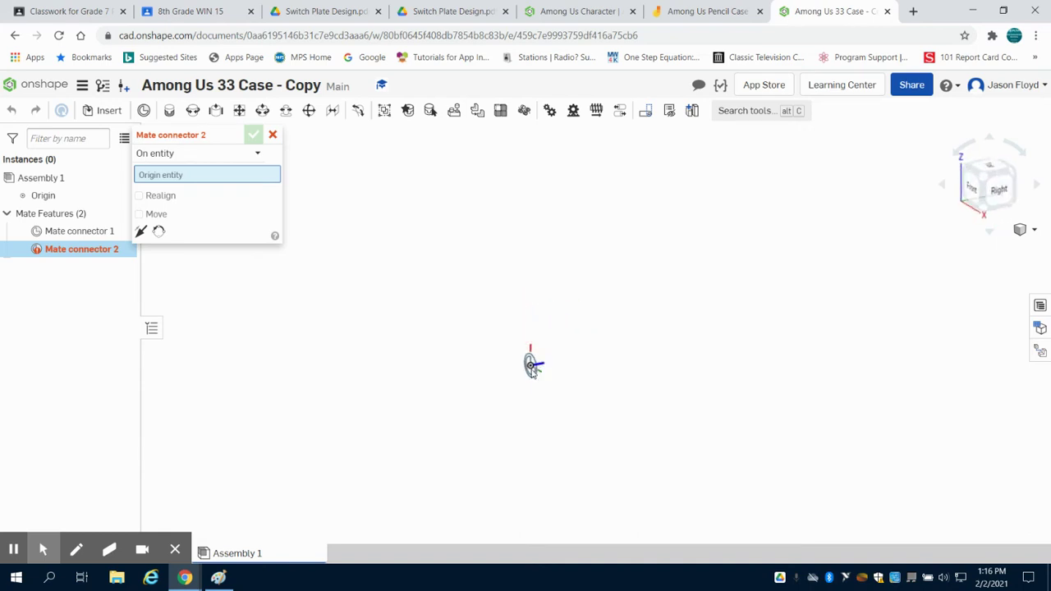
mouse_move(532, 371)
right_mouse_down()
mouse_move(532, 390)
mouse_move(545, 367)
right_mouse_up()
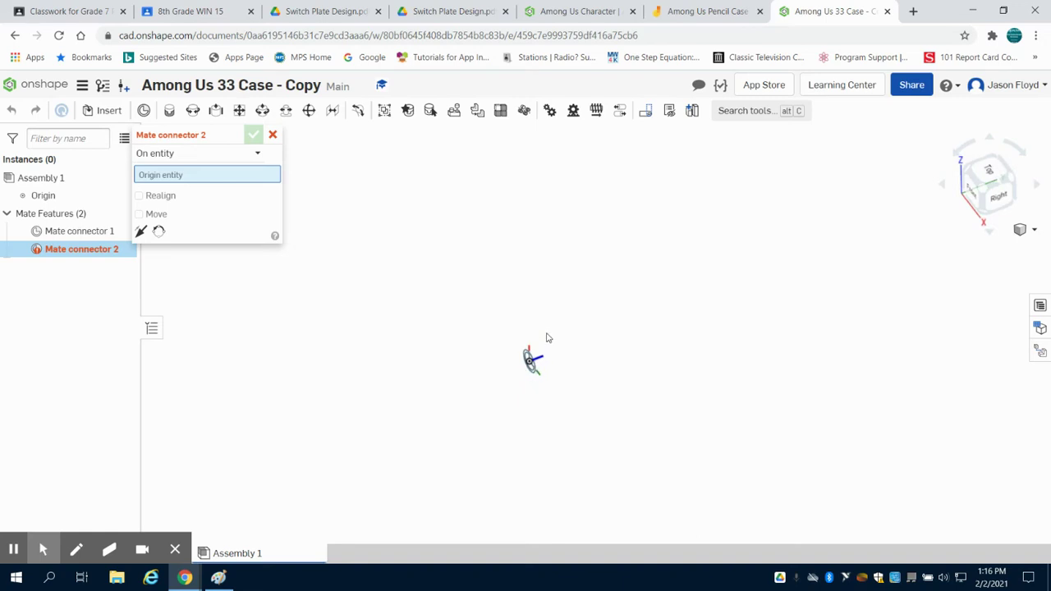
mouse_move(551, 366)
right_mouse_down()
mouse_move(533, 375)
mouse_move(535, 355)
right_mouse_up()
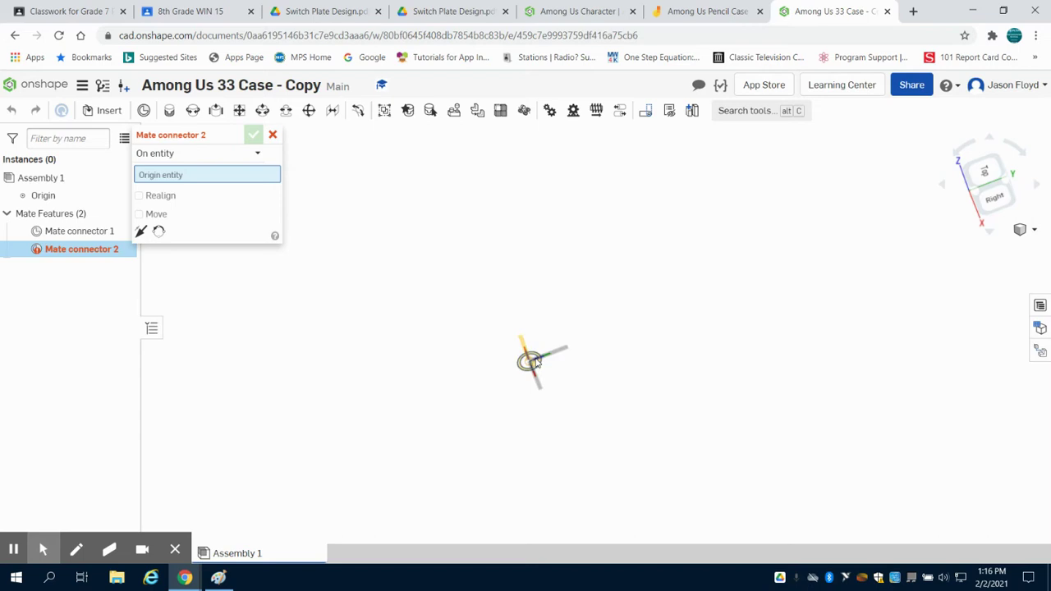
left_click(534, 362)
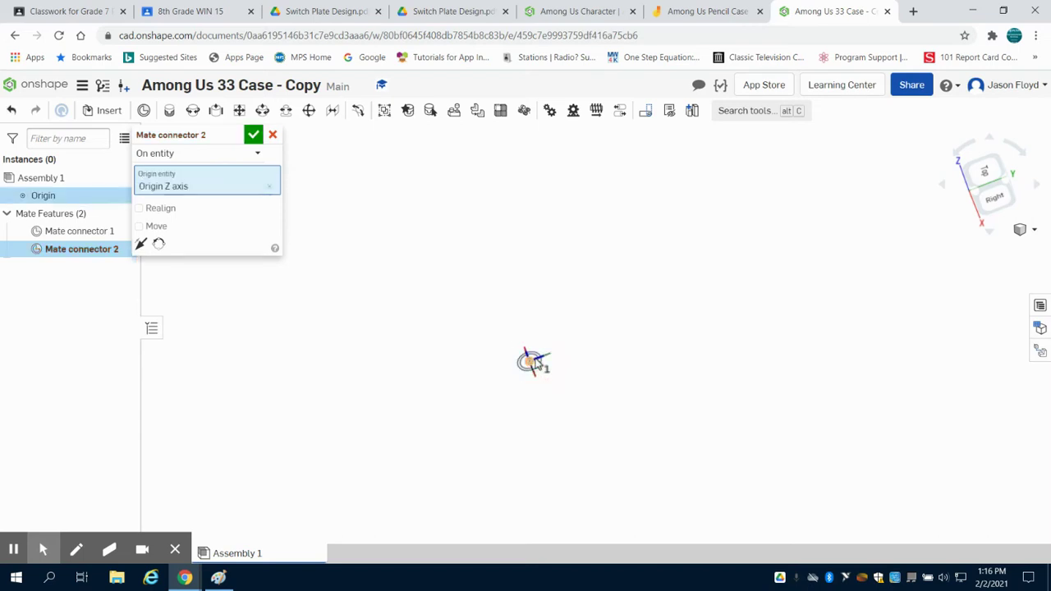
left_click(253, 135)
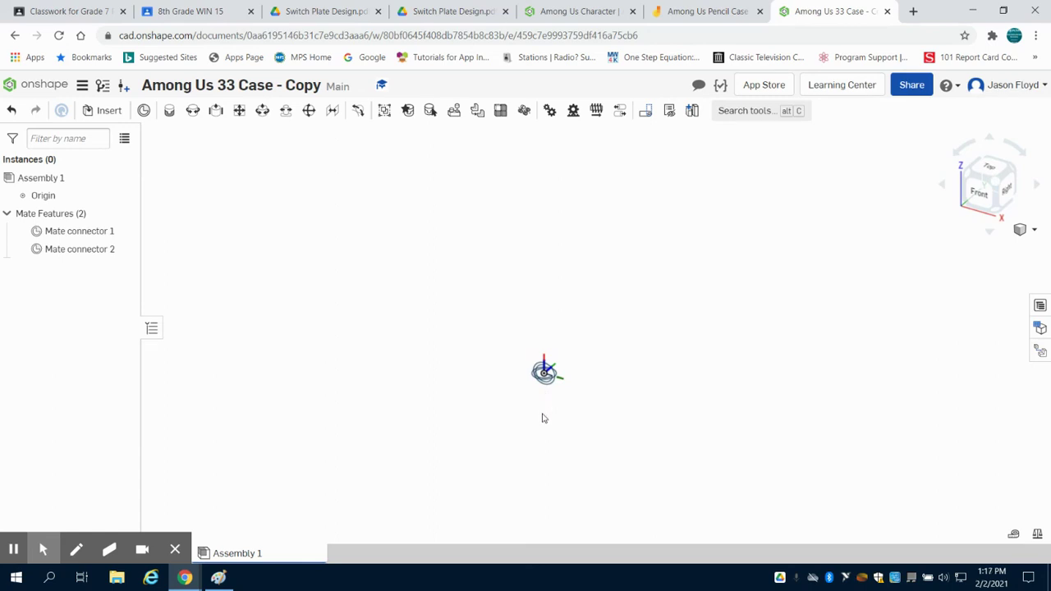
Insert the Body part from Part Studio 1 and drag it right of the origin.
left_click(107, 110)
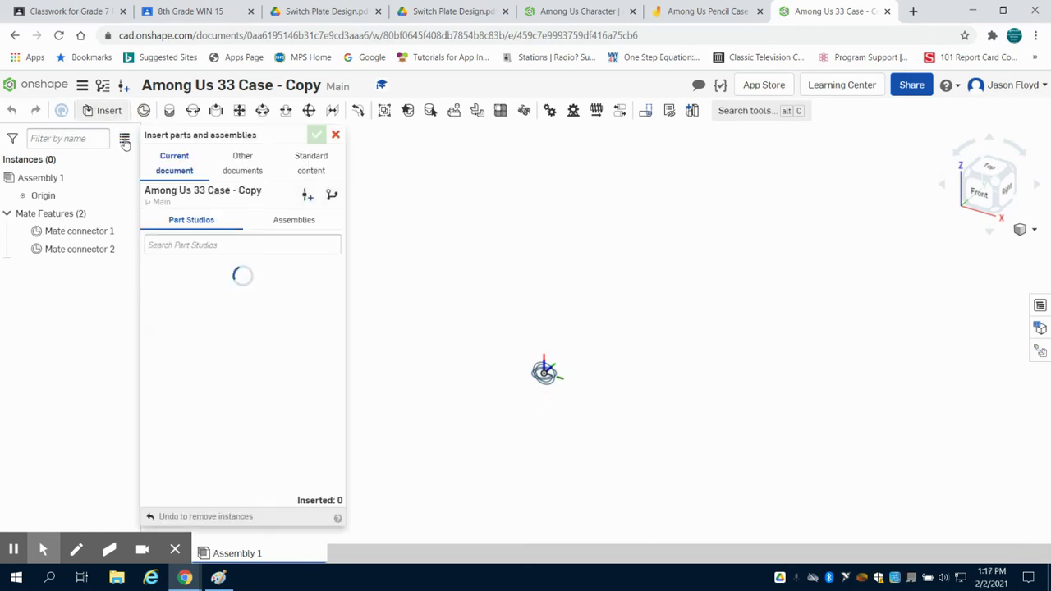
left_click(222, 332)
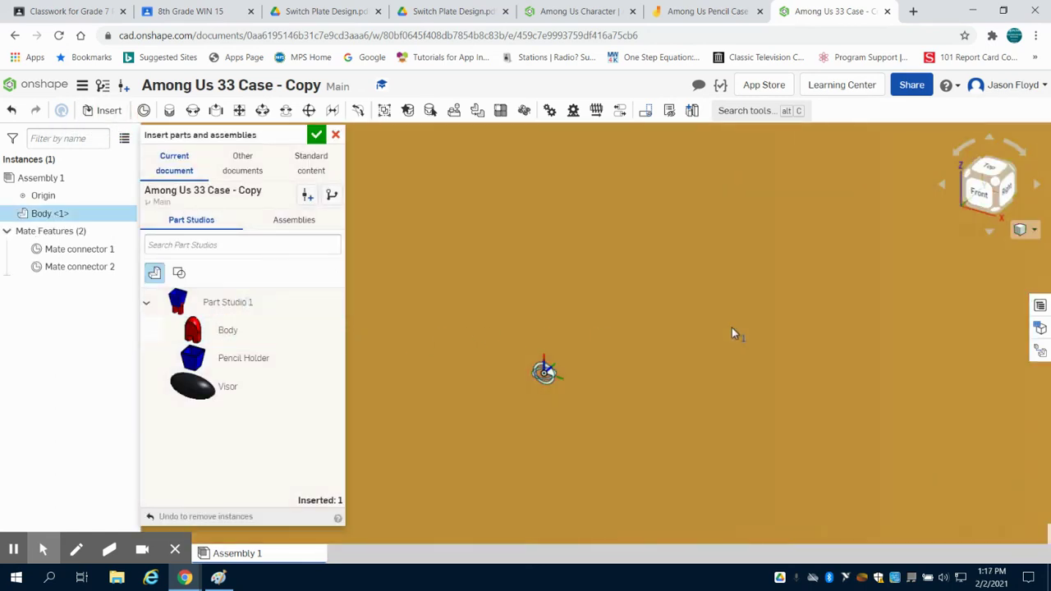
left_click(681, 325)
left_click(335, 135)
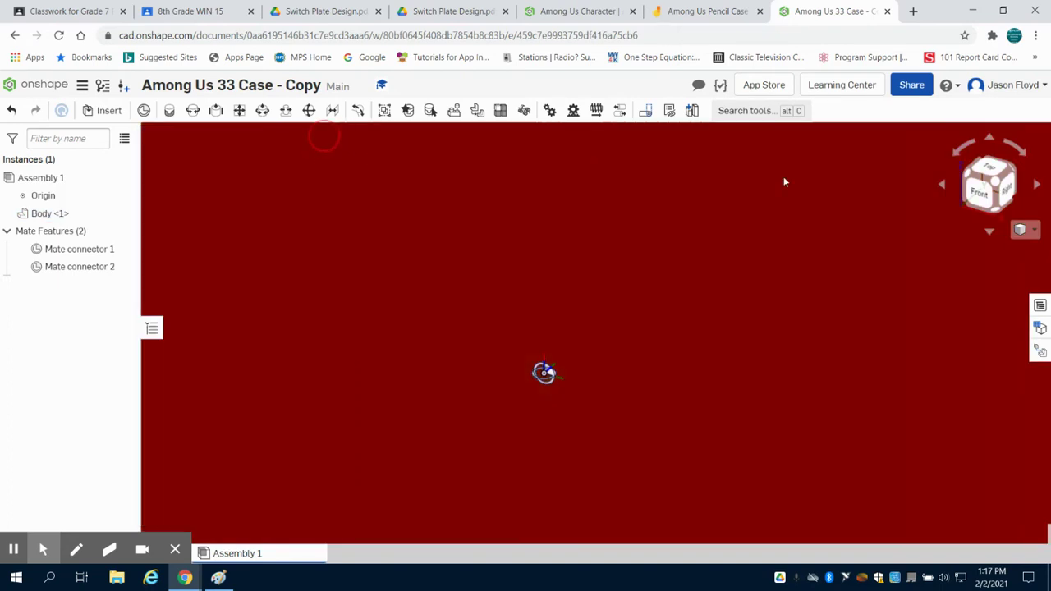
left_click(994, 182)
left_click_drag(695, 284, 779, 302)
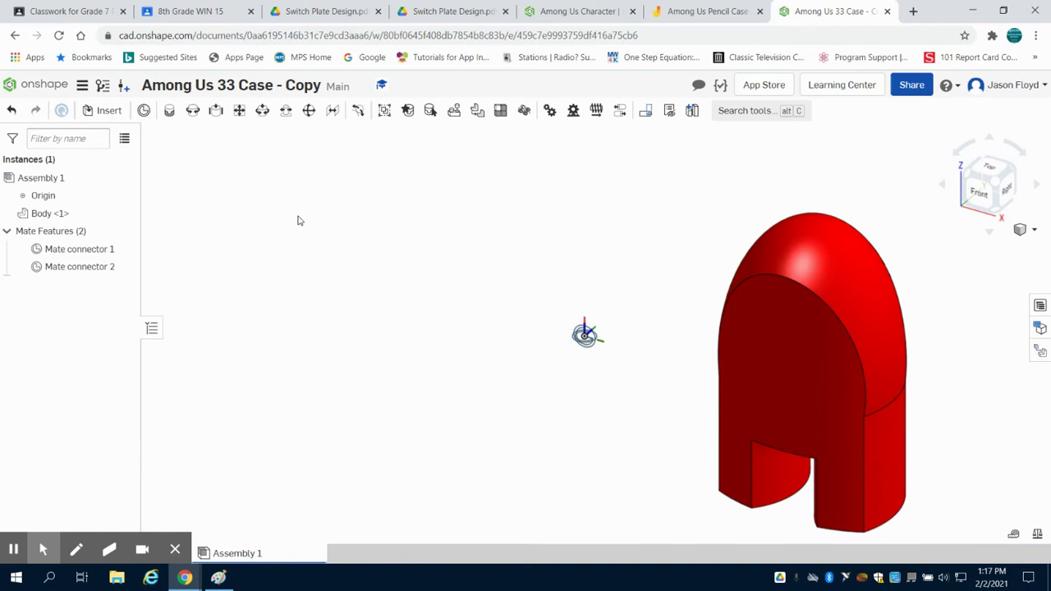
Fasten Mate connector 2 to the Body's top connector, moving the body onto the origin.
left_click(170, 110)
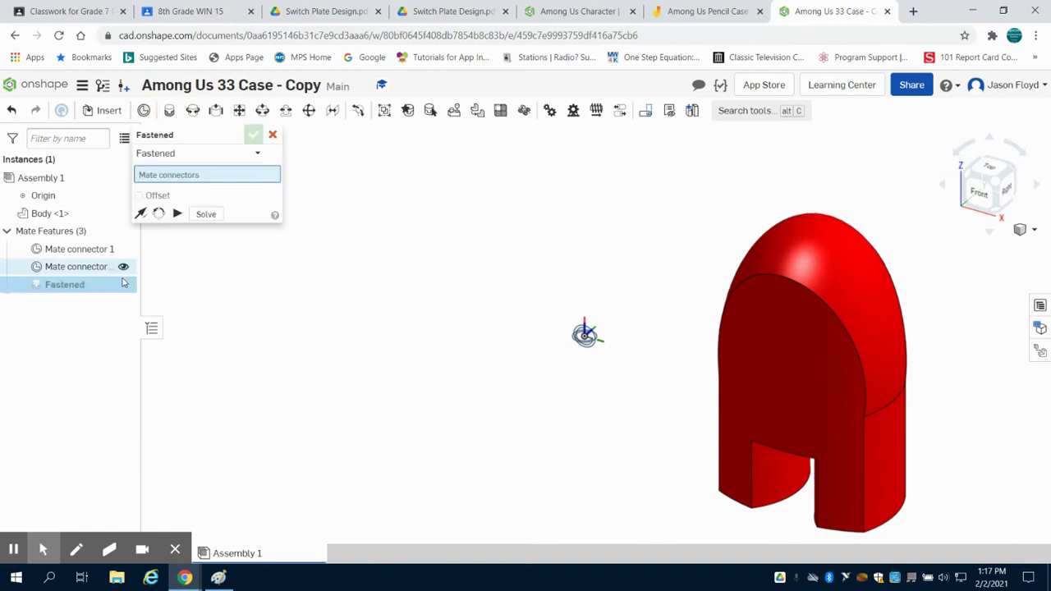
left_click(97, 276)
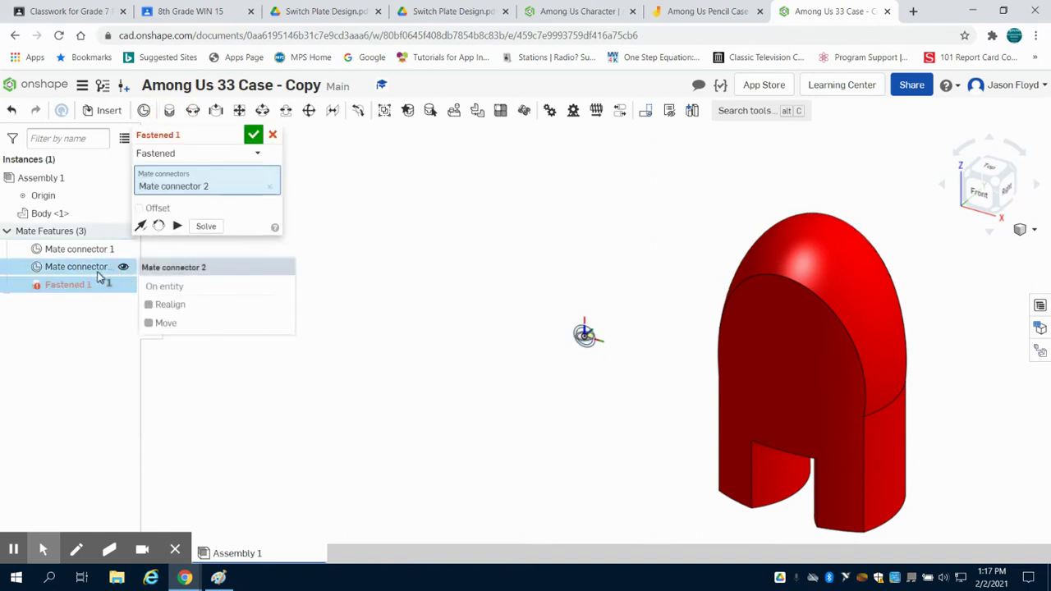
left_click(815, 222)
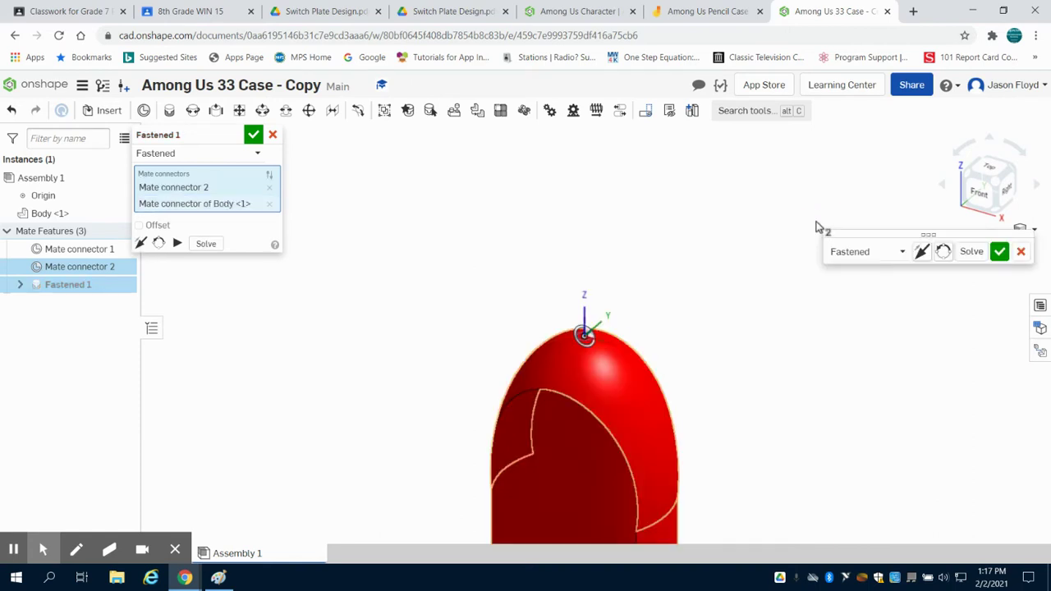
left_click(998, 252)
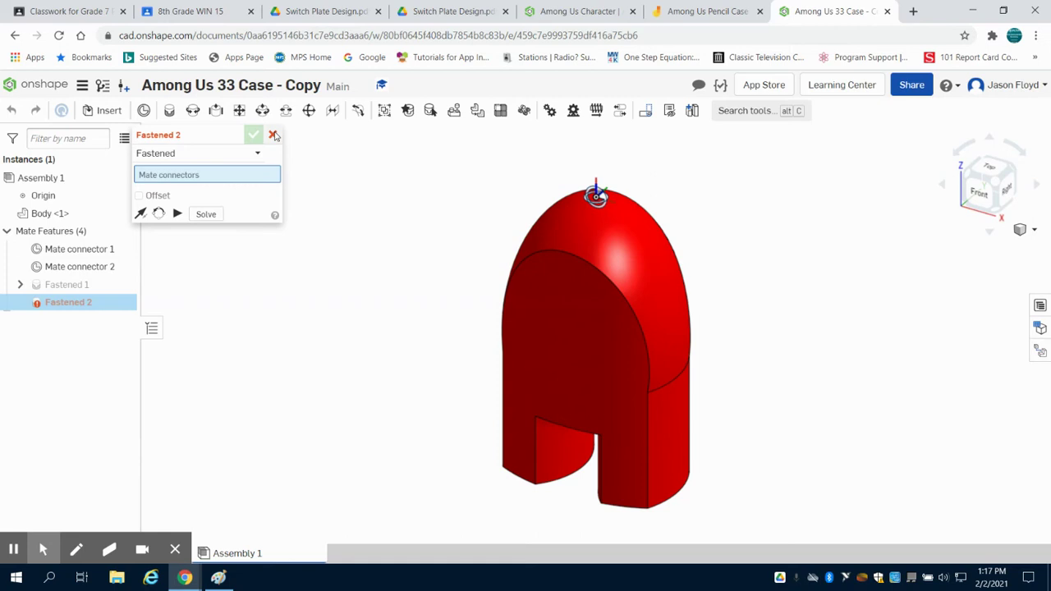
Cancel the empty Fastened 2 mate and insert the Visor part left of the body.
left_click(274, 135)
left_click(100, 110)
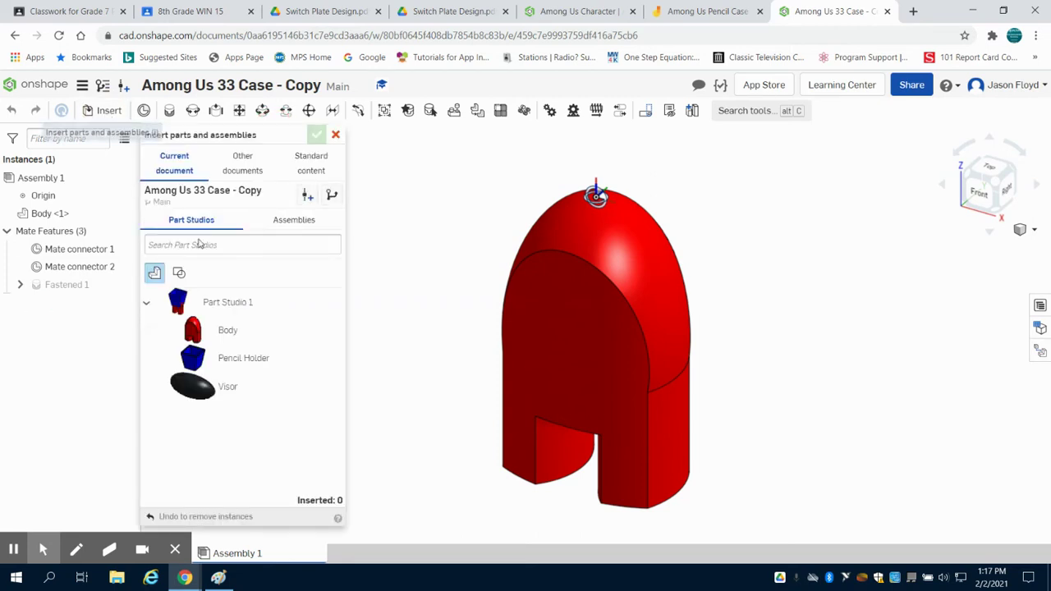
left_click(246, 386)
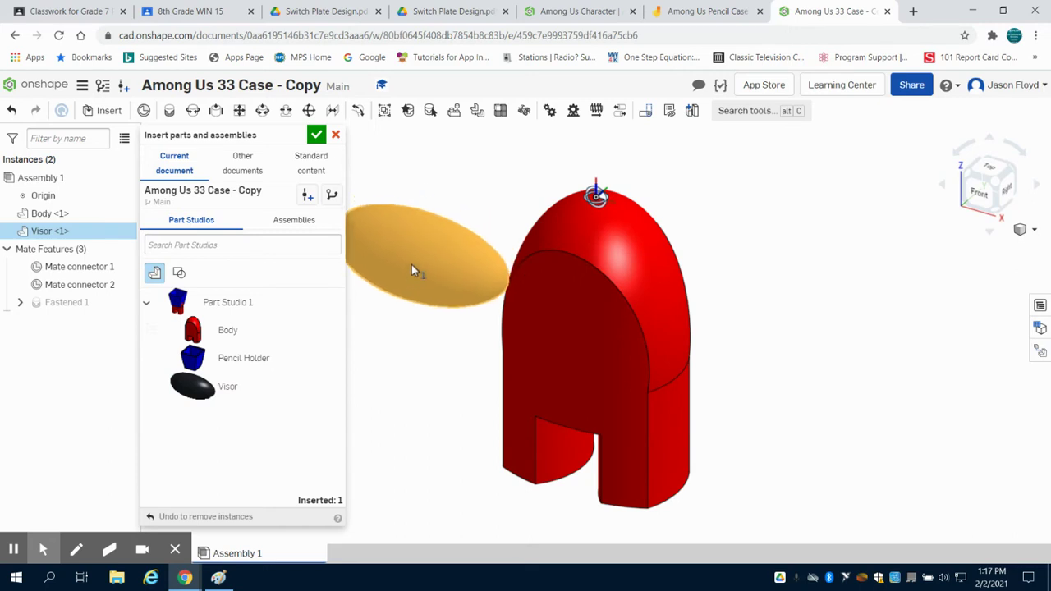
left_click(411, 265)
left_click(316, 134)
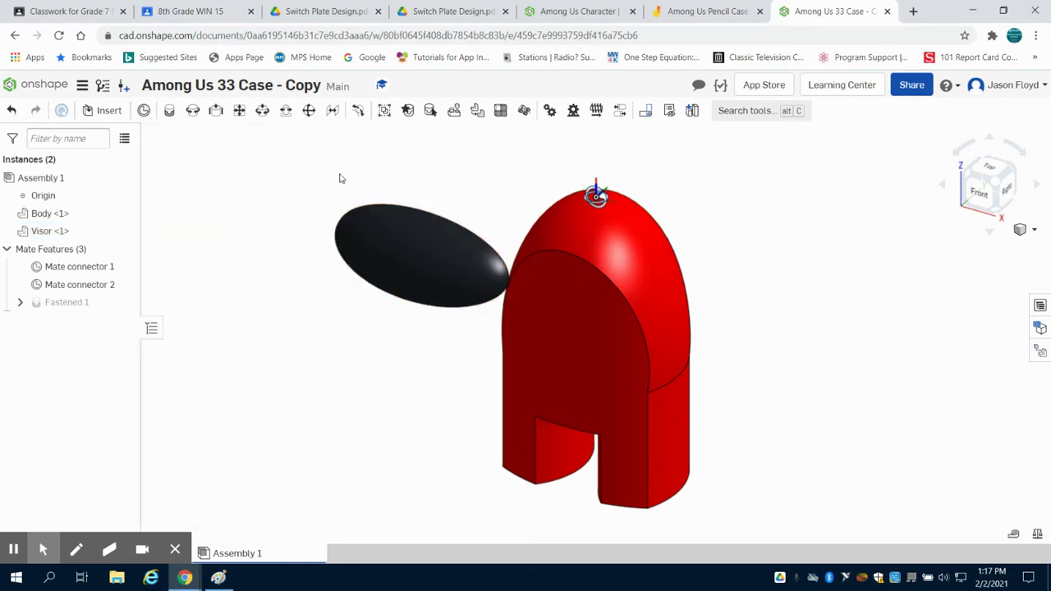
Start a Fastened mate joining Mate connector 1 to the visor's back connector.
left_click(169, 110)
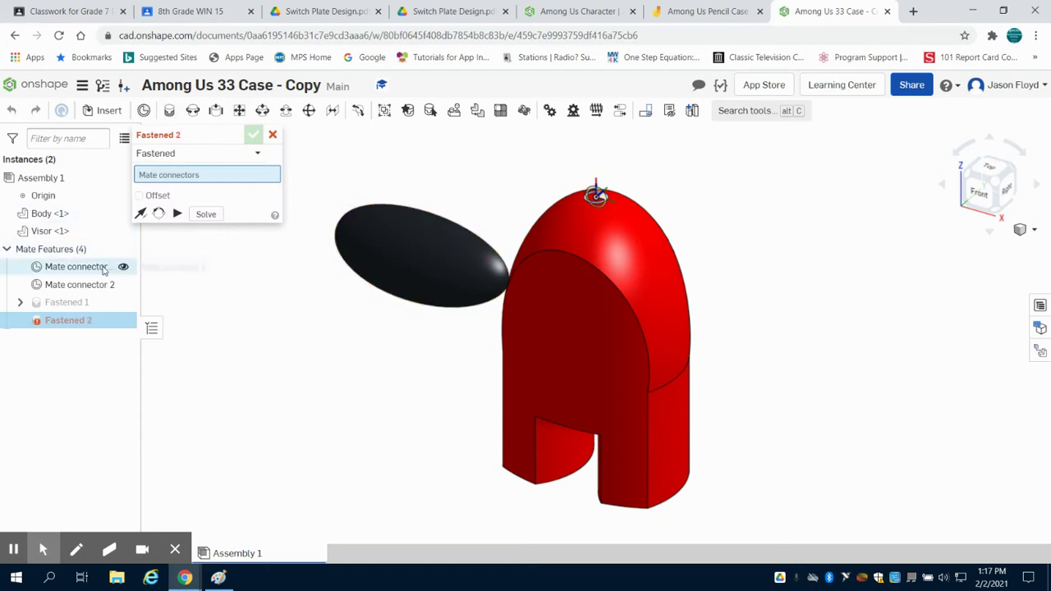
mouse_move(104, 271)
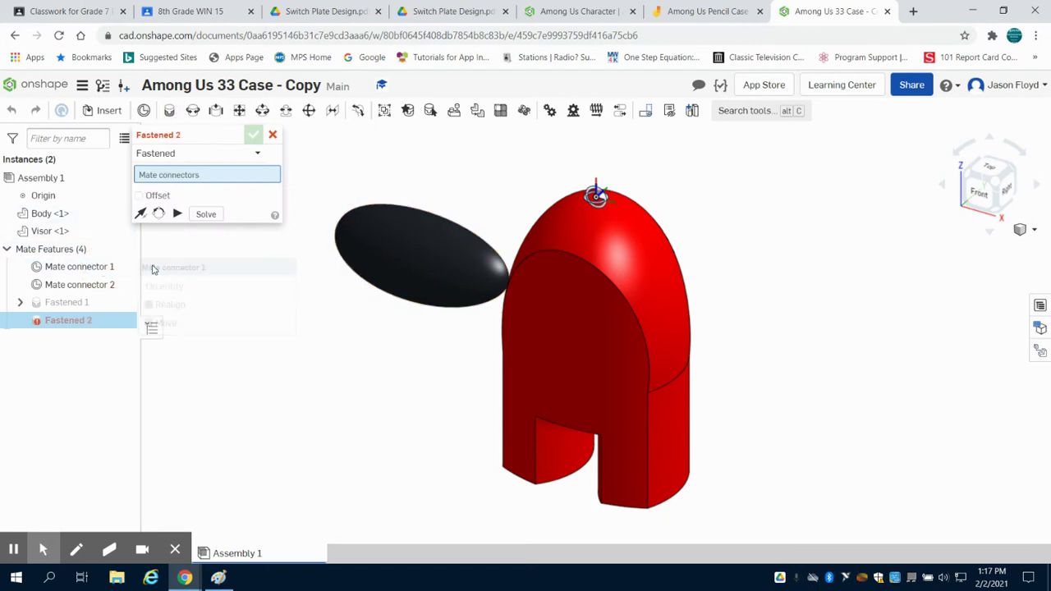
left_click(105, 269)
right_click_drag(801, 228, 602, 205)
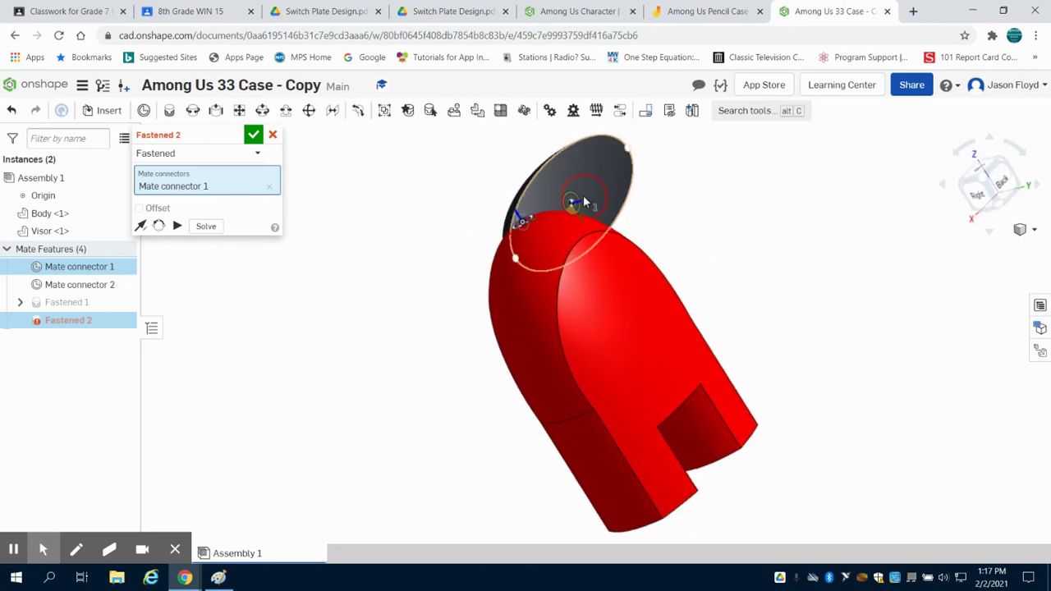
left_click(583, 200)
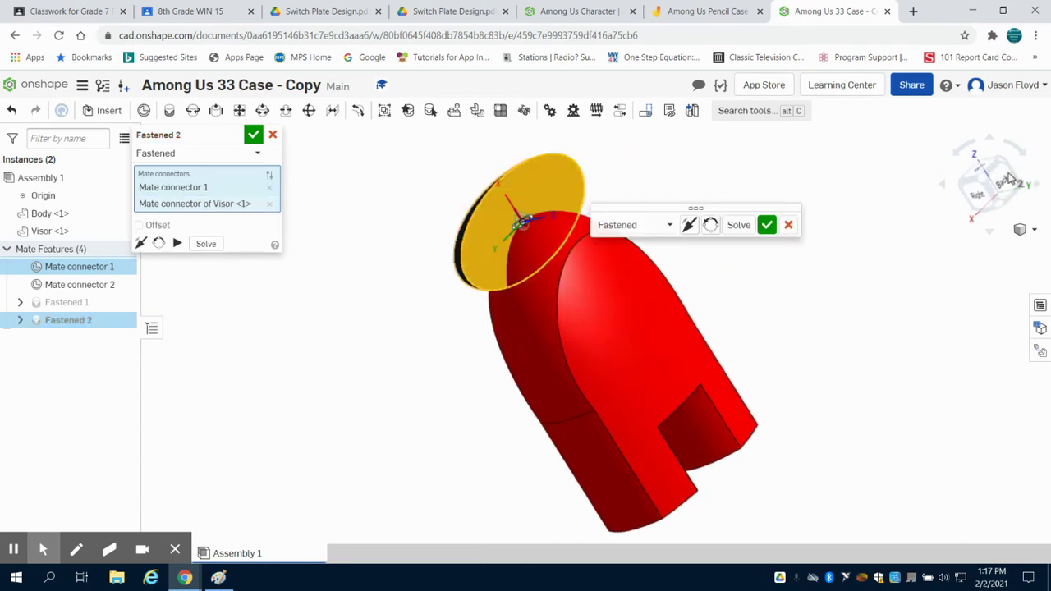
left_click(967, 182)
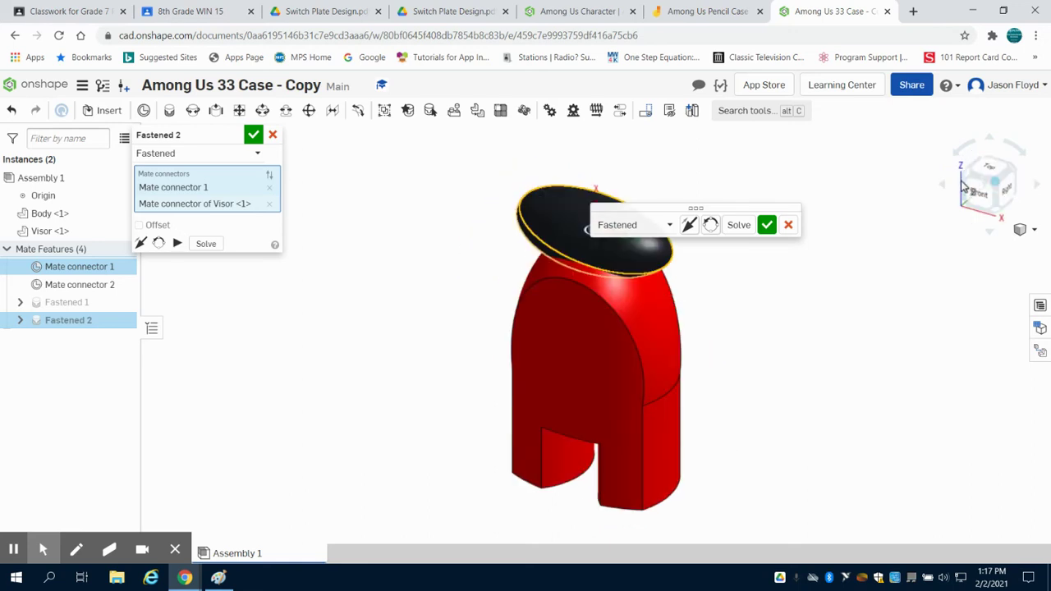
Give the visor mate offsets of X 1.5 in and Z 0.5 in, and confirm it.
left_click(157, 229)
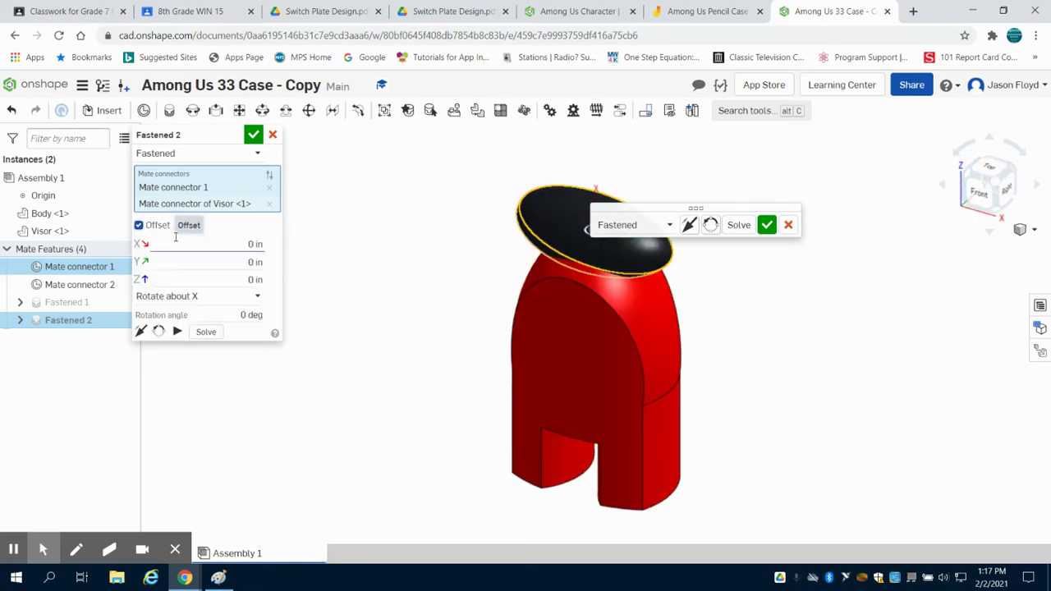
left_click(234, 244)
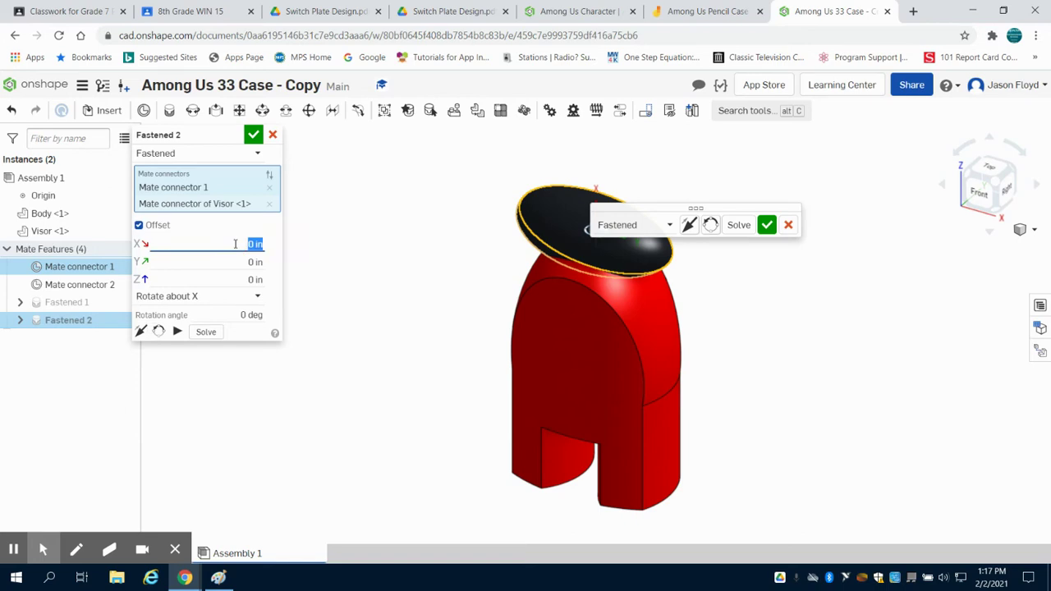
type("1.5")
key("Return")
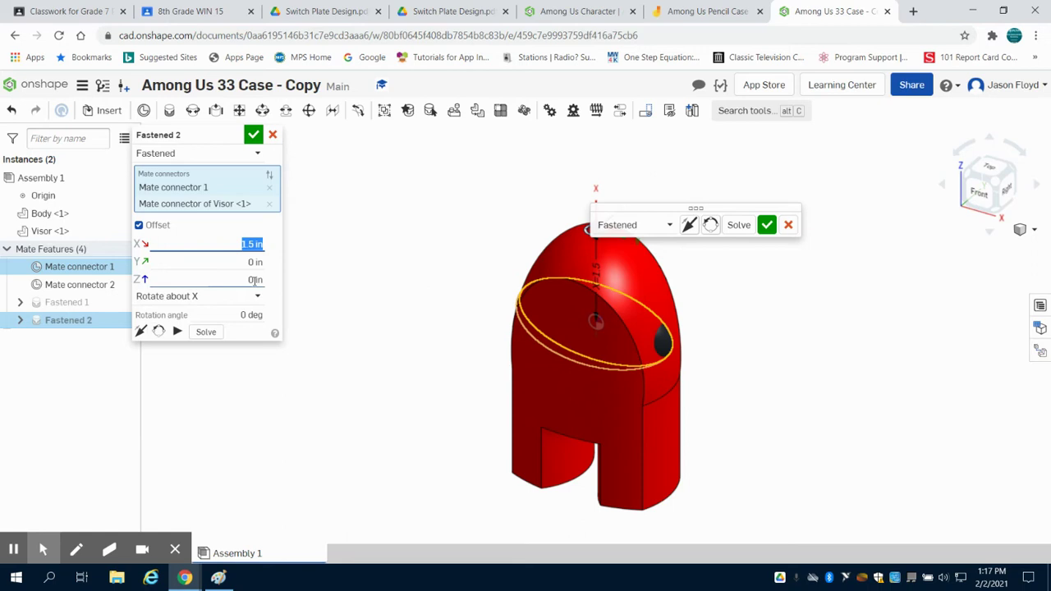
left_click(256, 279)
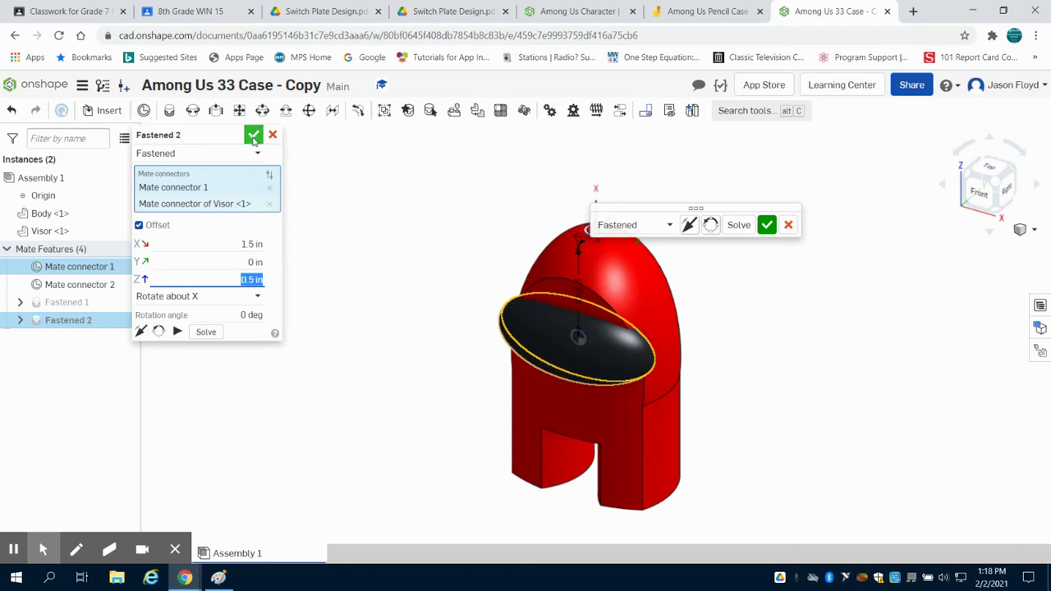
left_click(254, 136)
right_click_drag(717, 312, 813, 246)
left_click(1011, 161)
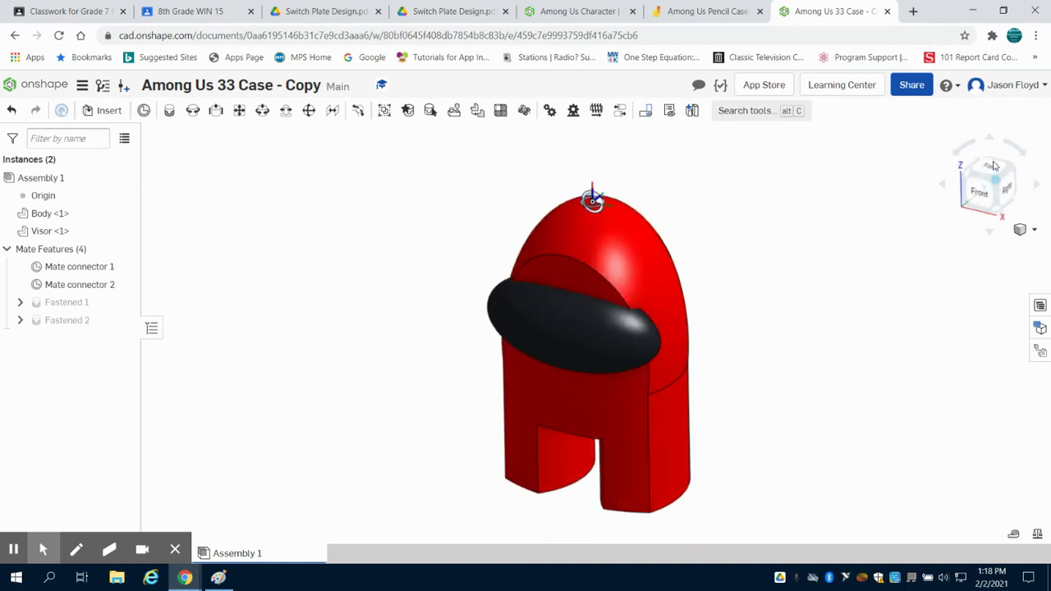
left_click(942, 184)
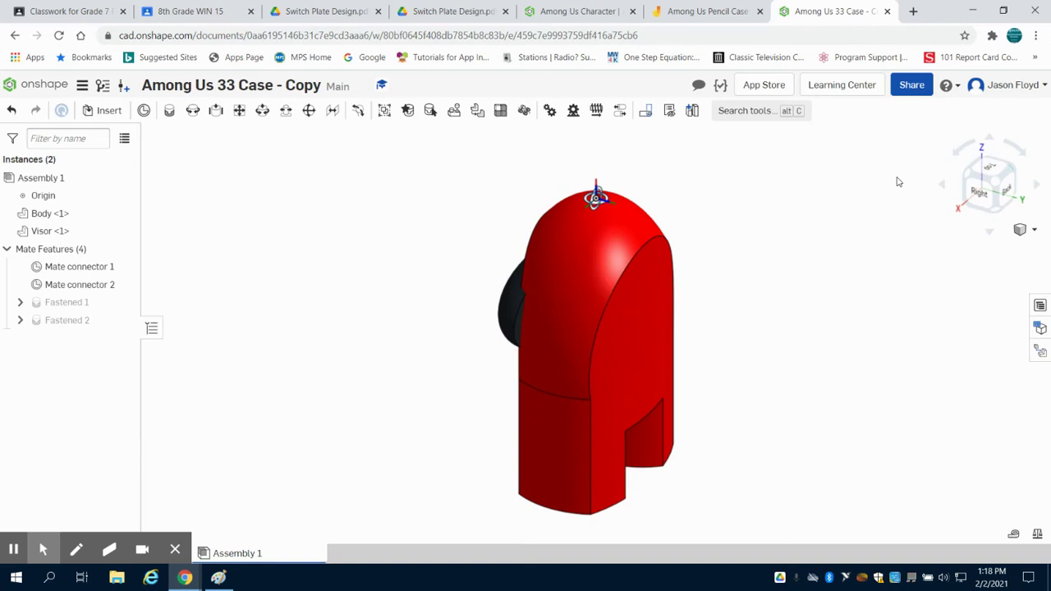
Insert the Pencil Holder part from Part Studio 1 to the right of the body.
left_click(109, 110)
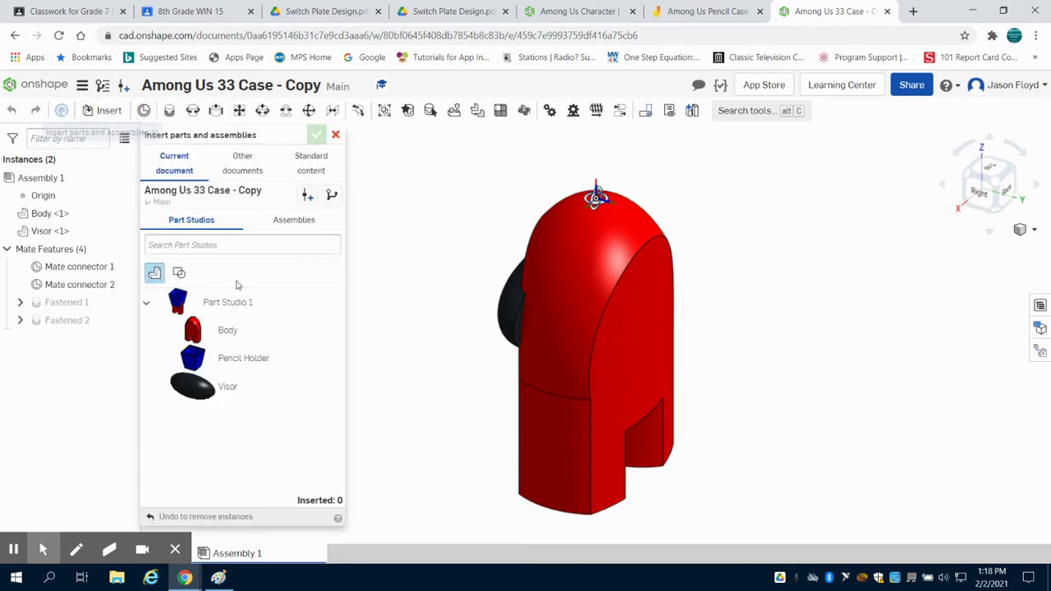
left_click(267, 358)
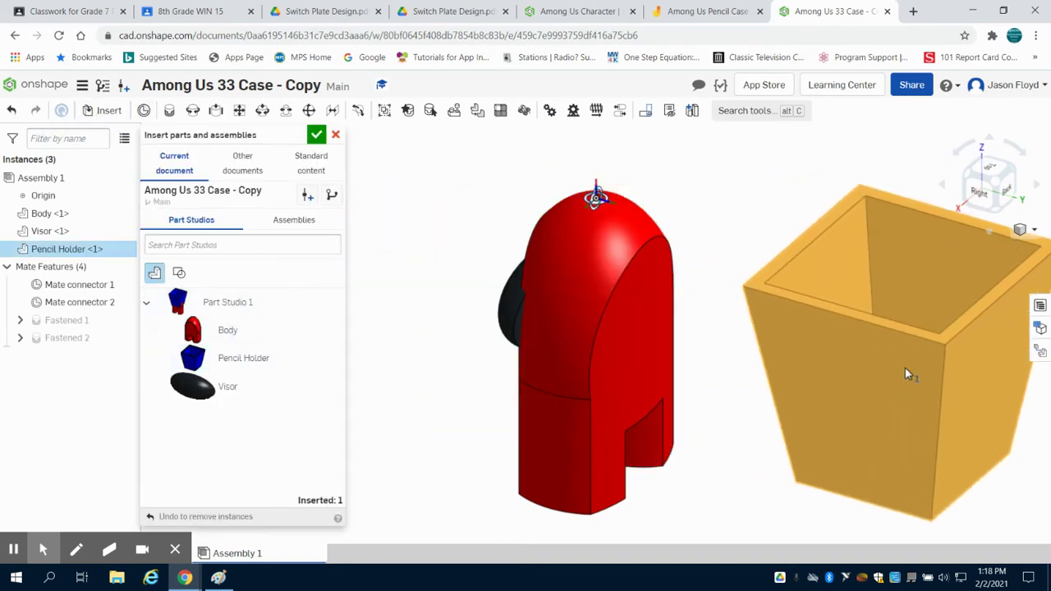
left_click(906, 373)
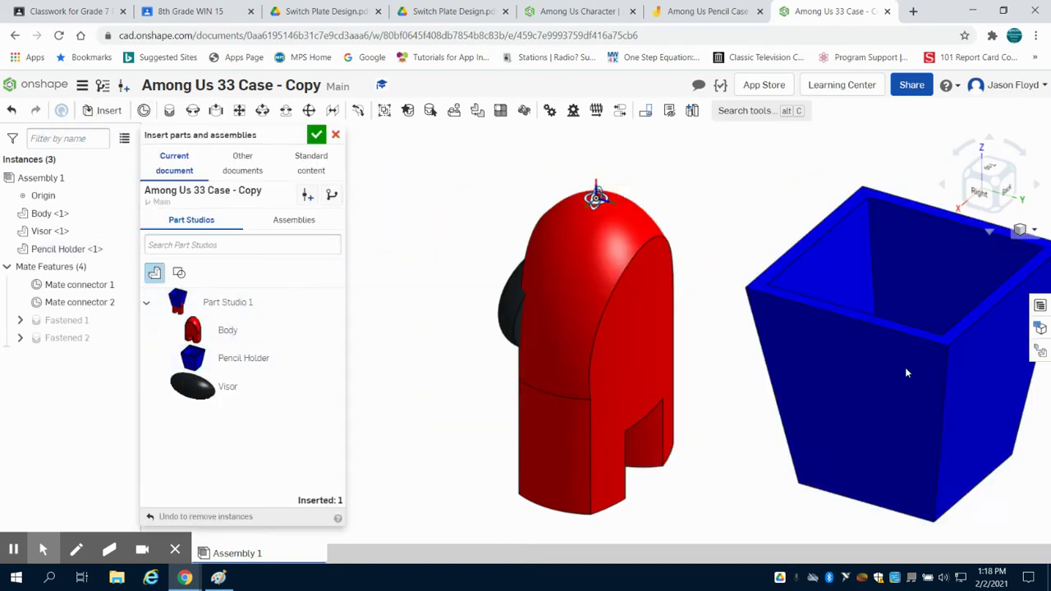
left_click(316, 134)
left_click(996, 176)
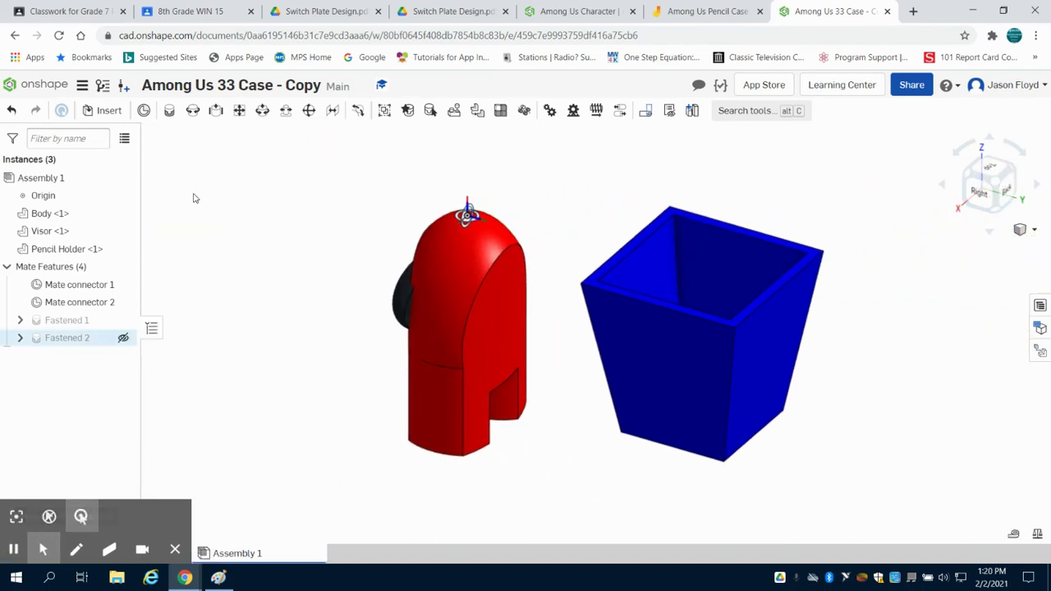
Fasten the pencil holder's bottom connector to Mate connector 2 with Offset enabled.
left_click(170, 110)
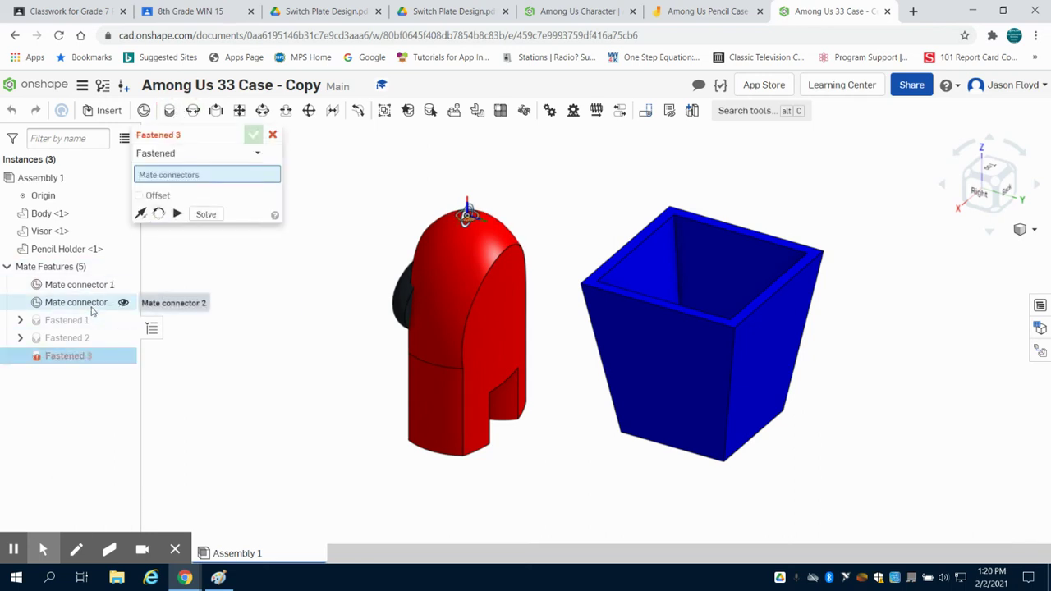
left_click(93, 304)
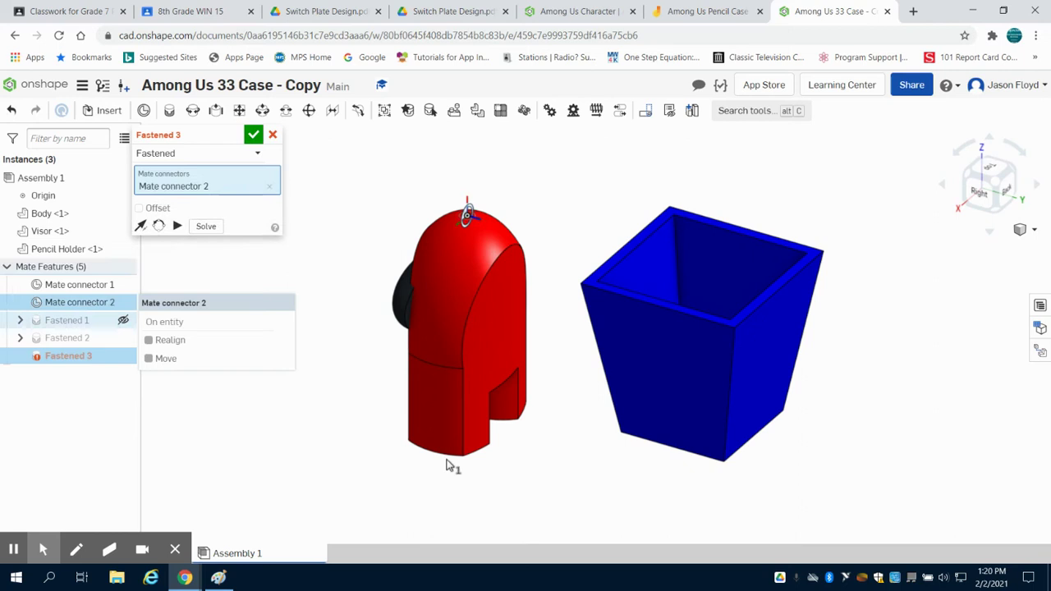
right_click_drag(570, 495, 648, 457)
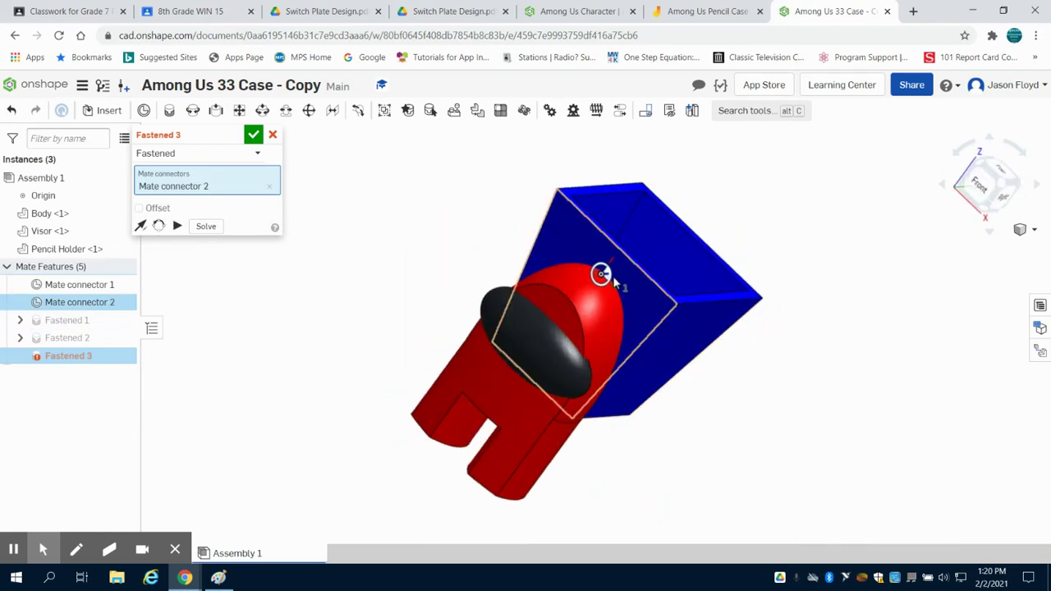
scroll(614, 254, "up", 5)
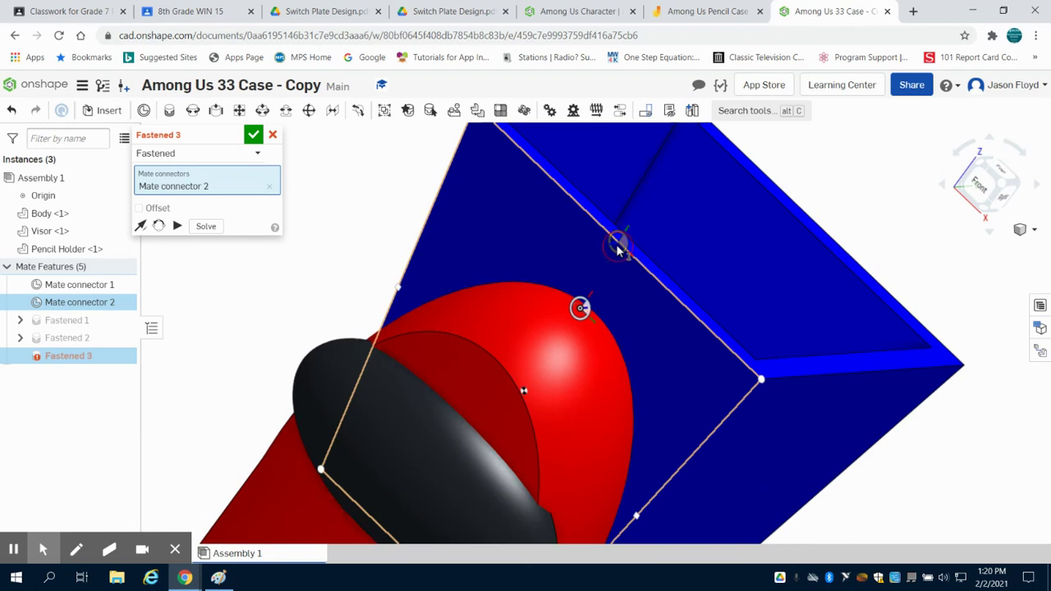
left_click(1003, 189)
left_click(564, 295)
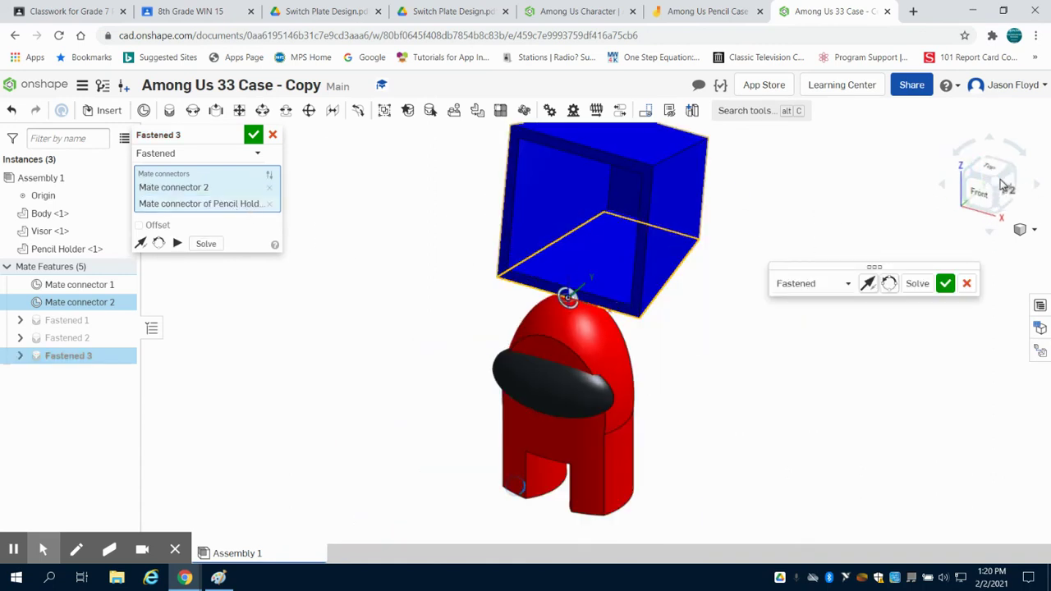
left_click(140, 226)
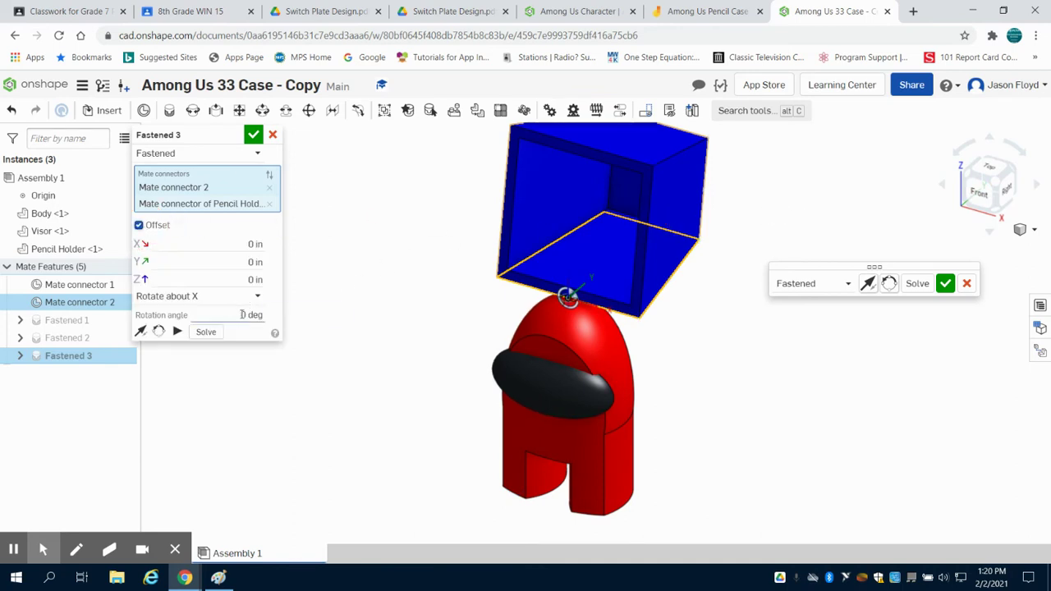
Tilt the pencil holder 80 deg about X in the Fastened 3 mate.
left_click(245, 314)
type("80")
key("Return")
From the right side view, set the mate's Y offset to -1.05 in.
left_click(995, 188)
left_click(995, 197)
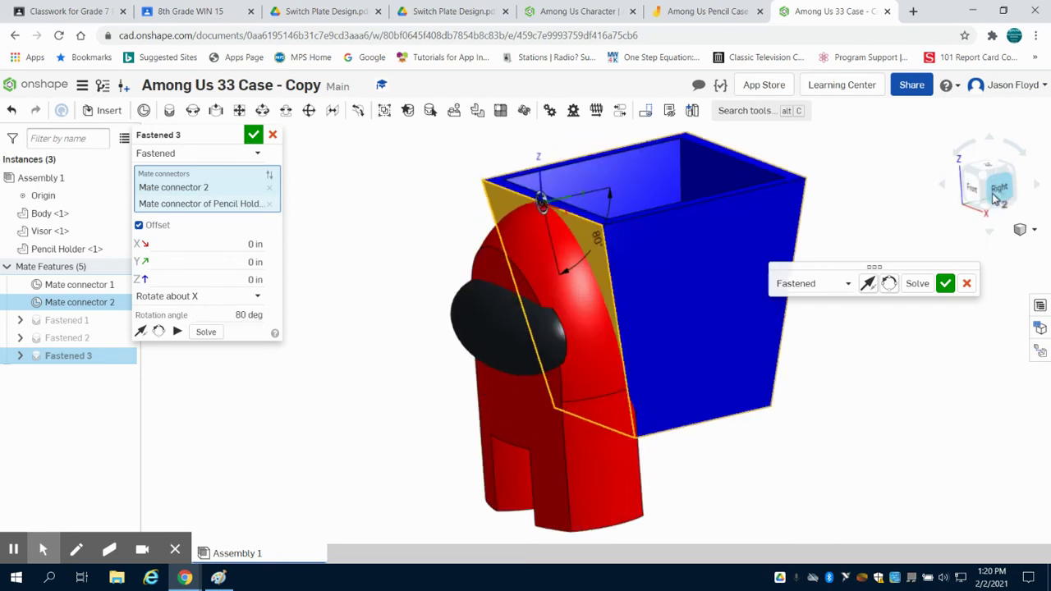
left_click(995, 193)
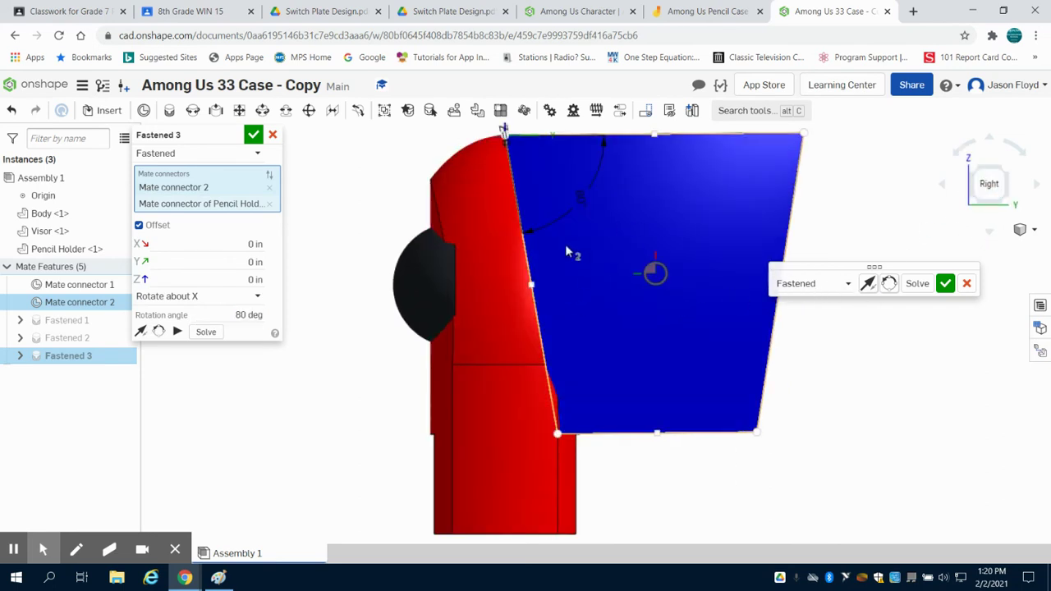
left_click(245, 261)
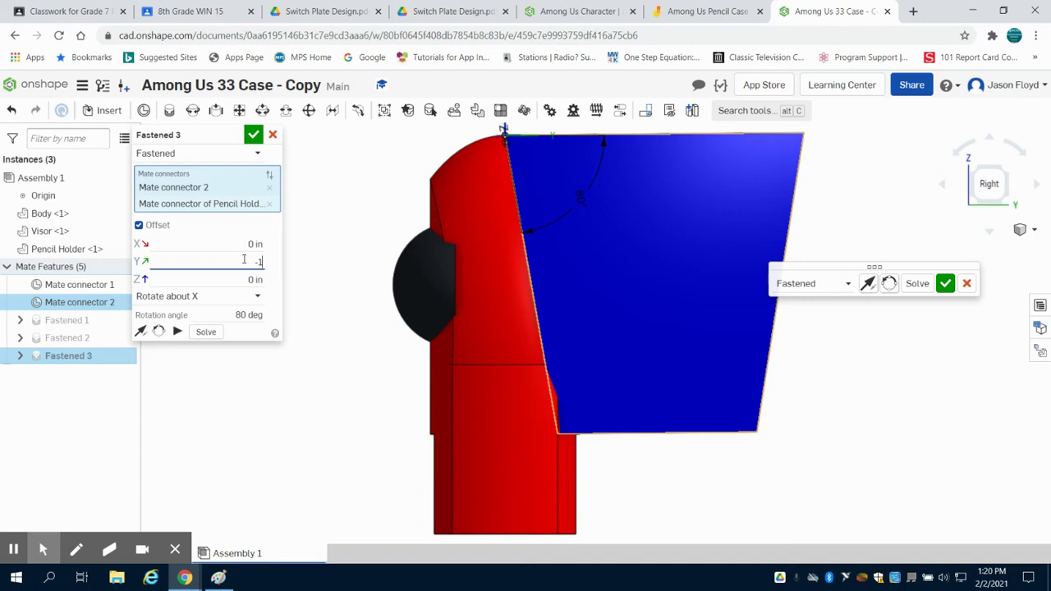
key("Return")
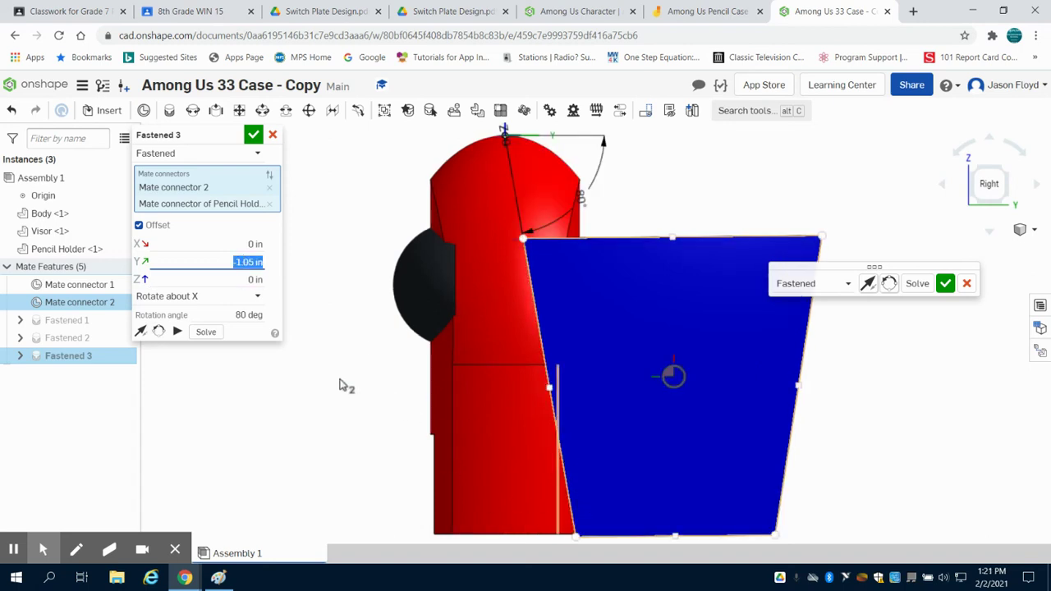
Set the Fastened 3 mate's Z offset to -0.5 in.
left_click(255, 279)
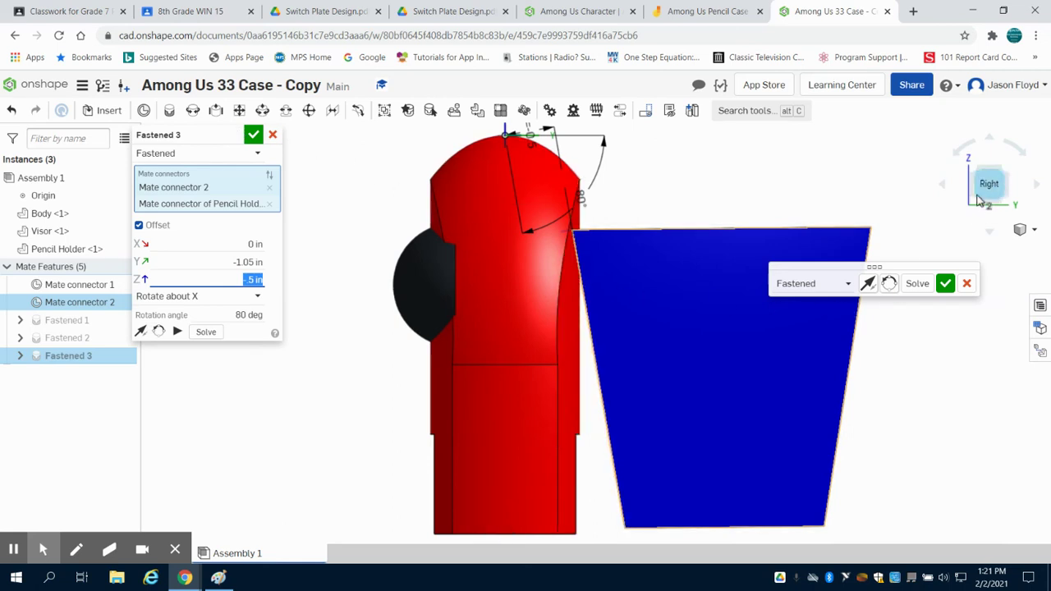
right_click_drag(850, 484, 989, 226)
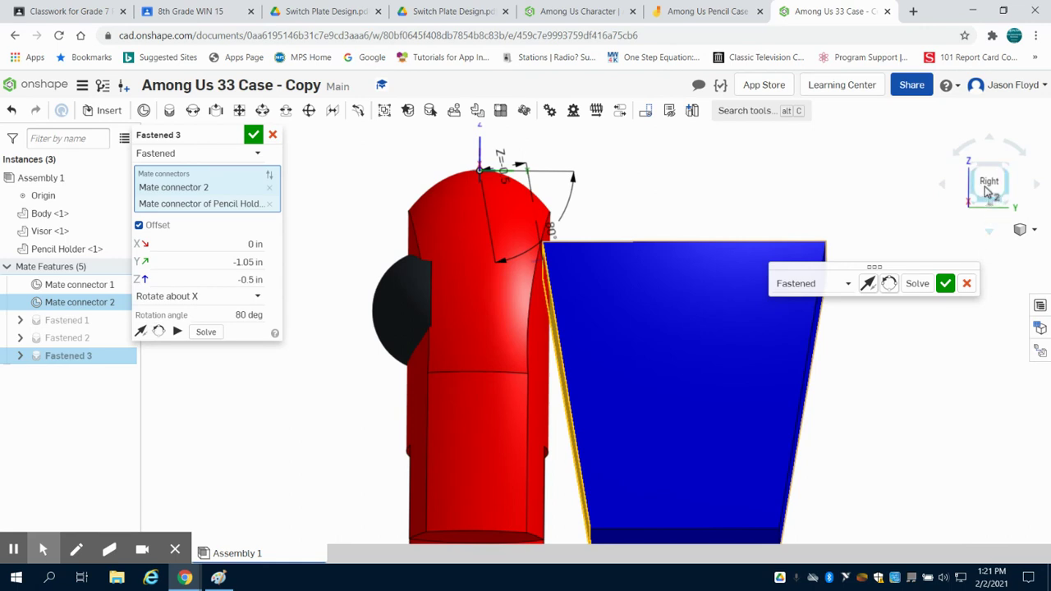
left_click(988, 182)
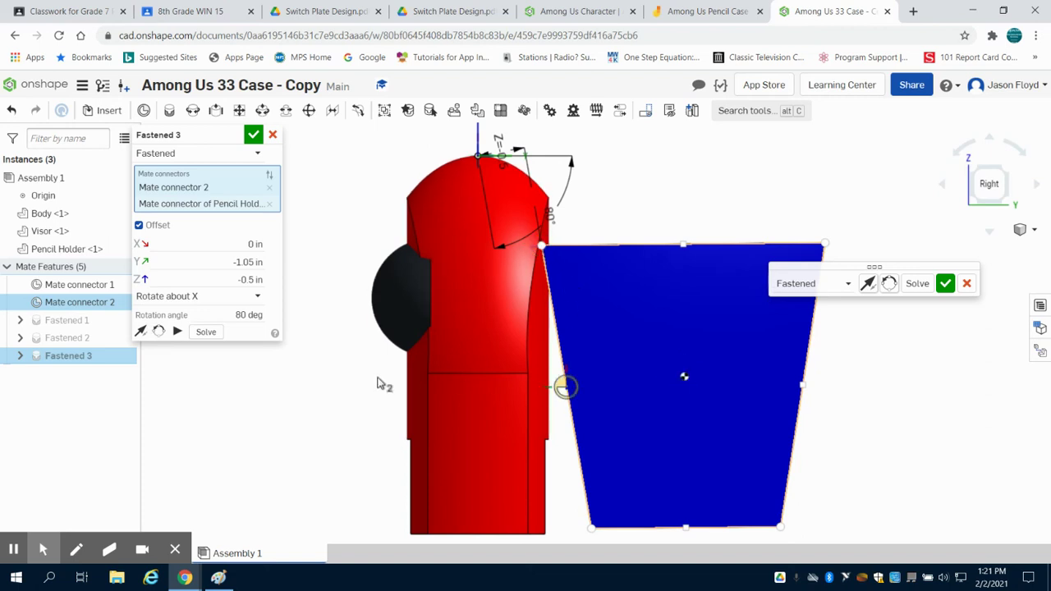
Fine-tune the Y offset to -1.08 in, then to -1.1 in.
left_click(254, 262)
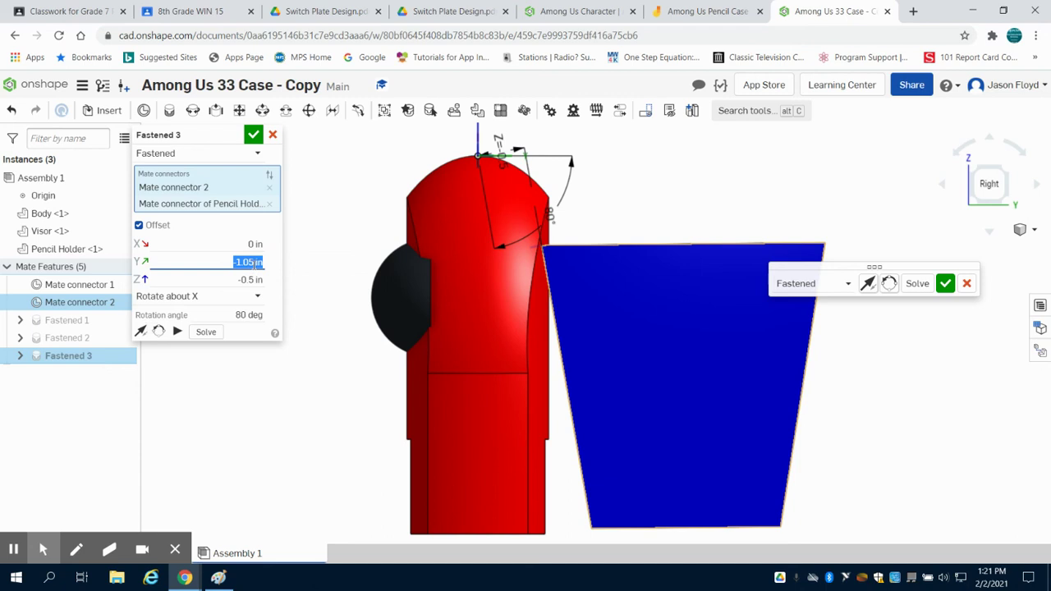
key("BackSpace")
type("-1.08")
key("Return")
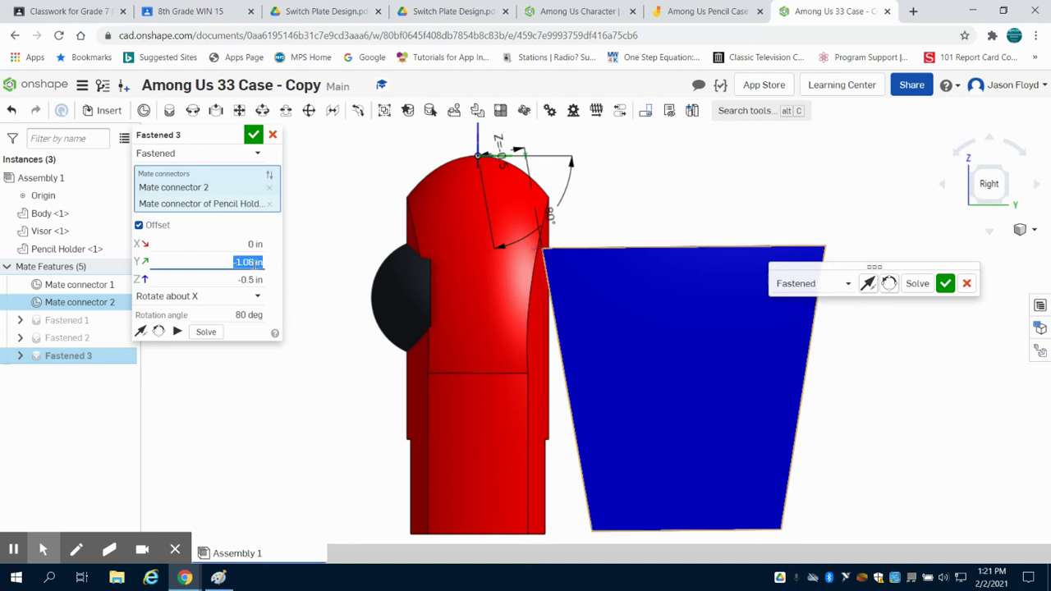
key("BackSpace")
type("-1.1")
key("Return")
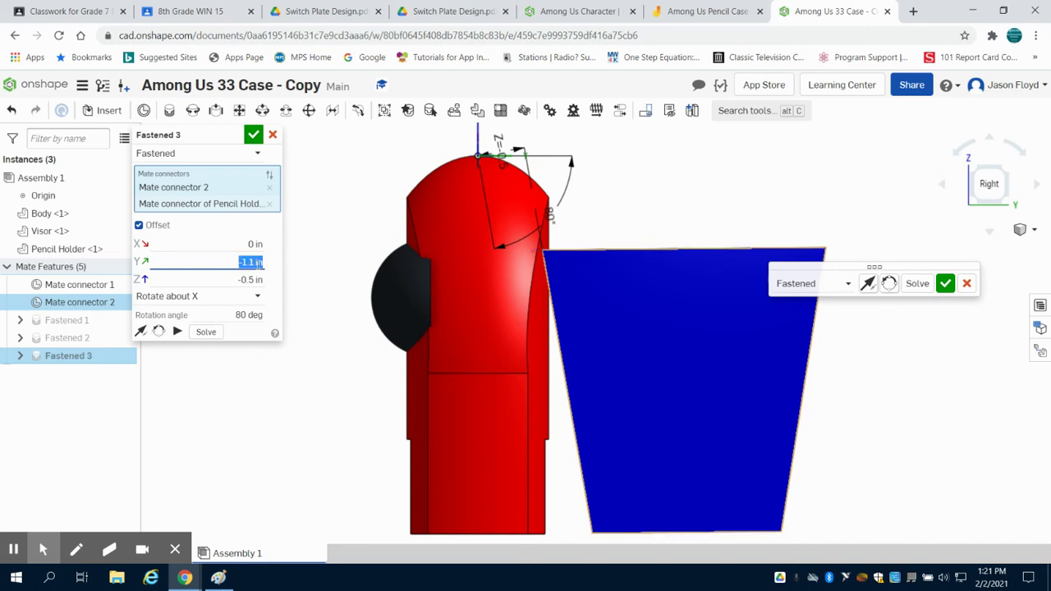
Try a Y offset of -1.15 in for the pencil holder's fastened mate.
scroll(615, 519, "down", 2)
scroll(613, 529, "up", 5)
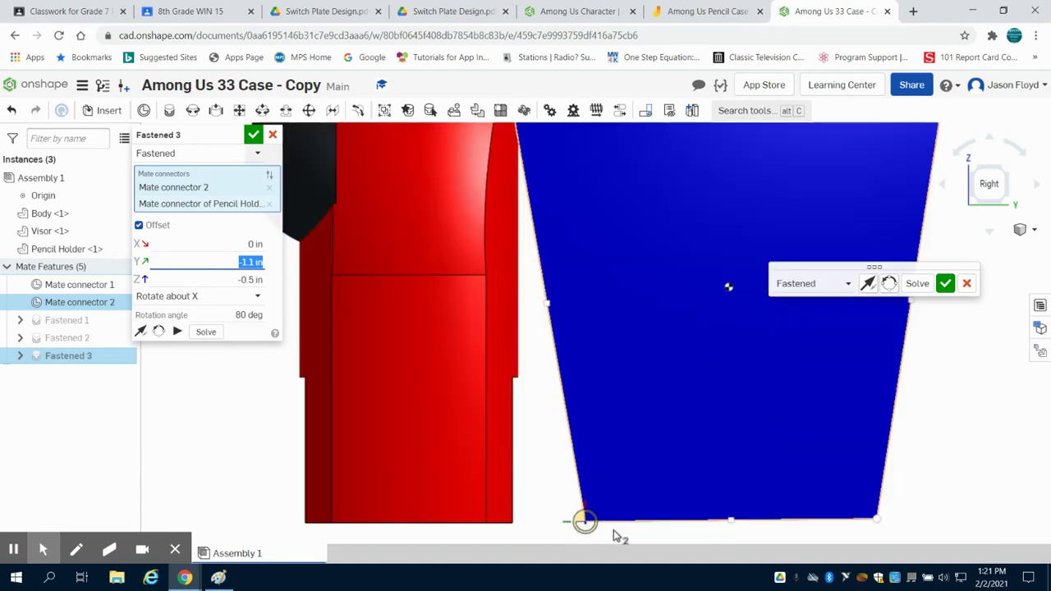
scroll(613, 529, "down", 3)
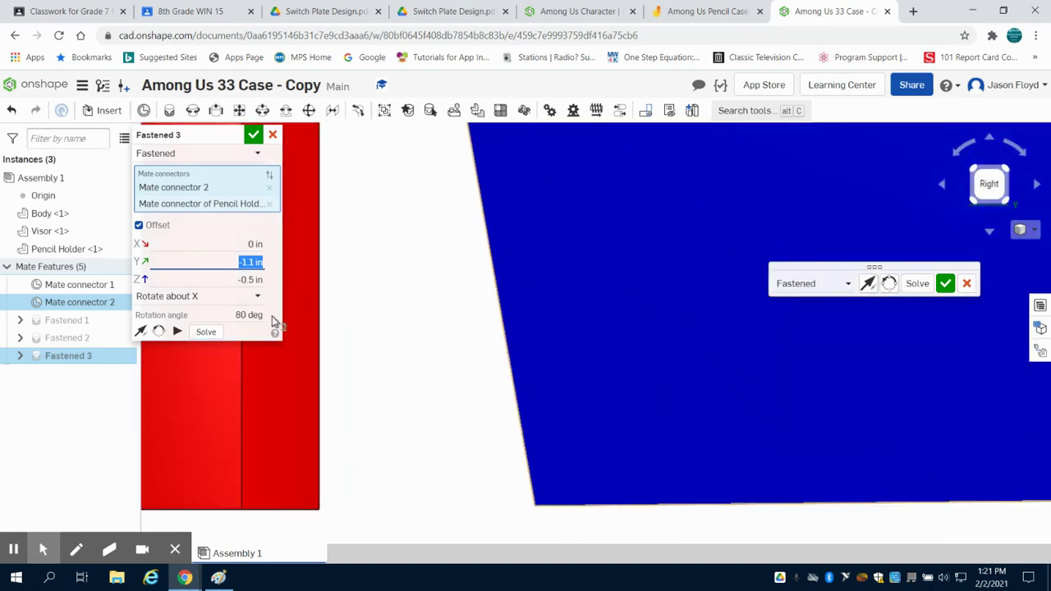
left_click(255, 262)
type("5")
key("Return")
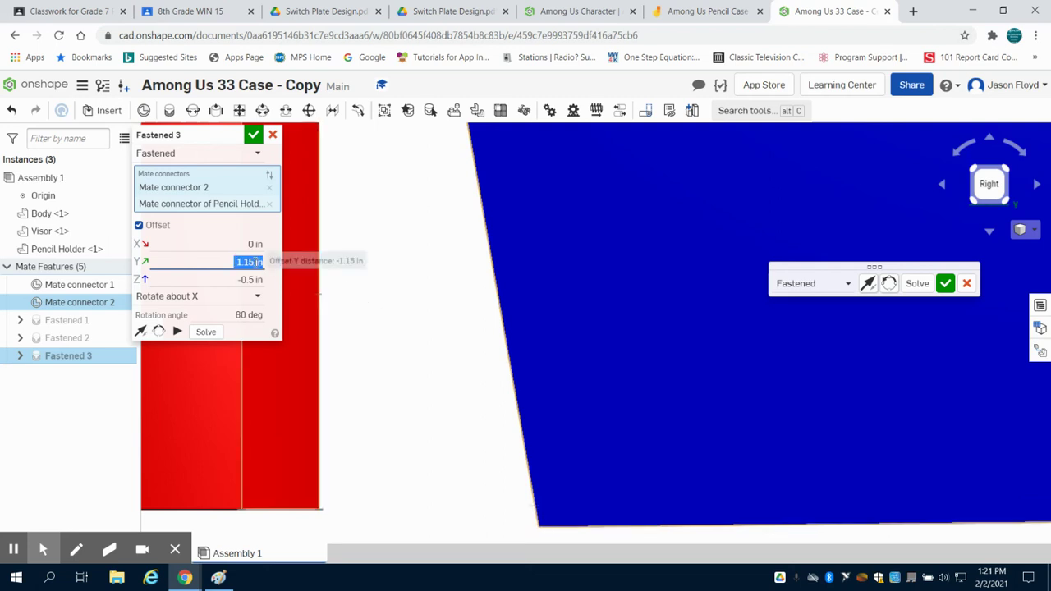
Test a -1.125 in Y offset, then revert it to -1.1 in.
left_click(252, 262)
left_click(254, 262)
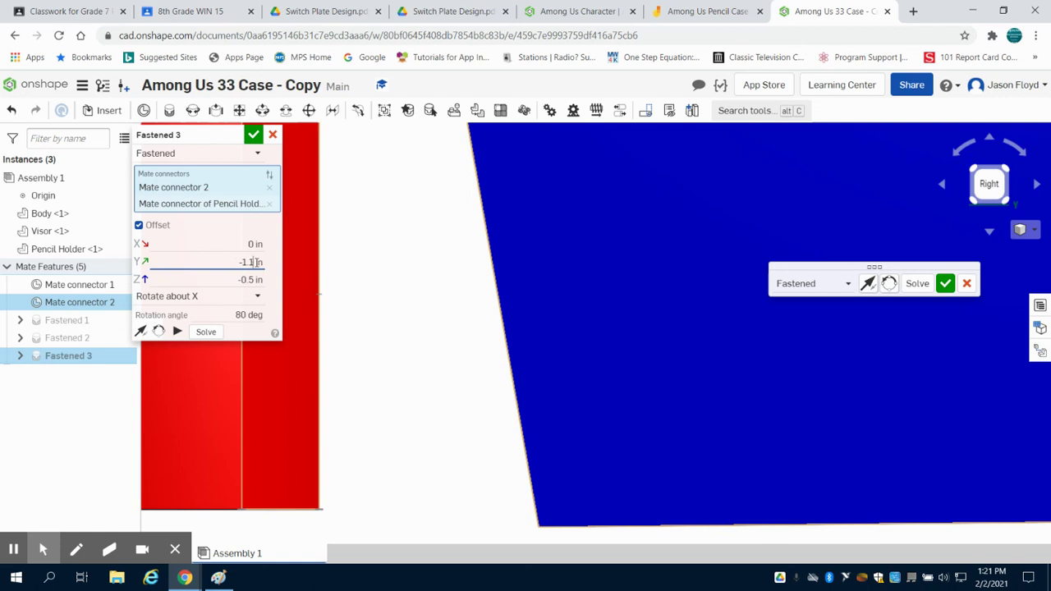
type("25")
key("Return")
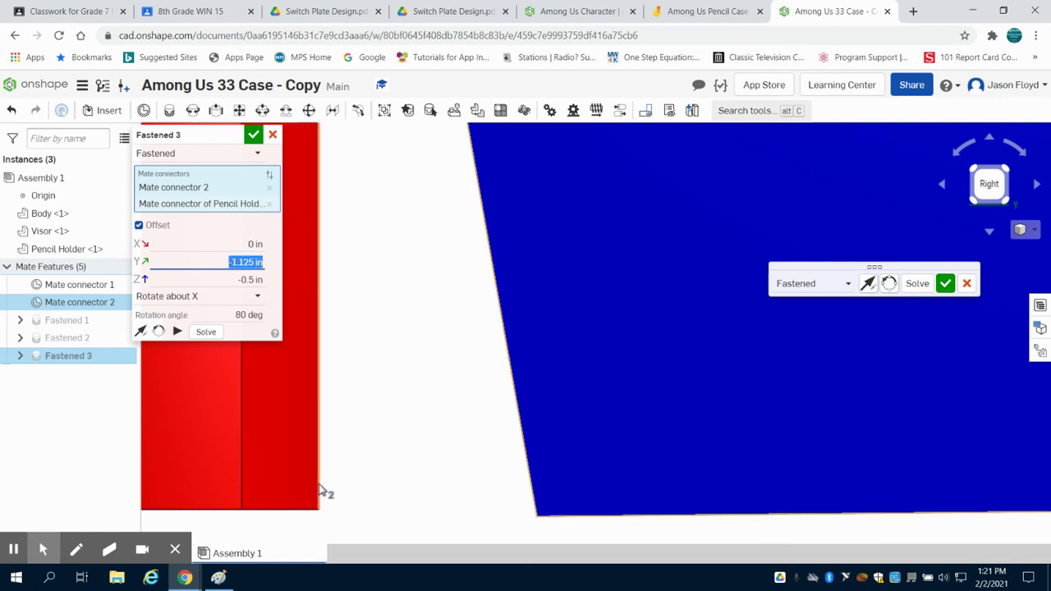
left_click(255, 262)
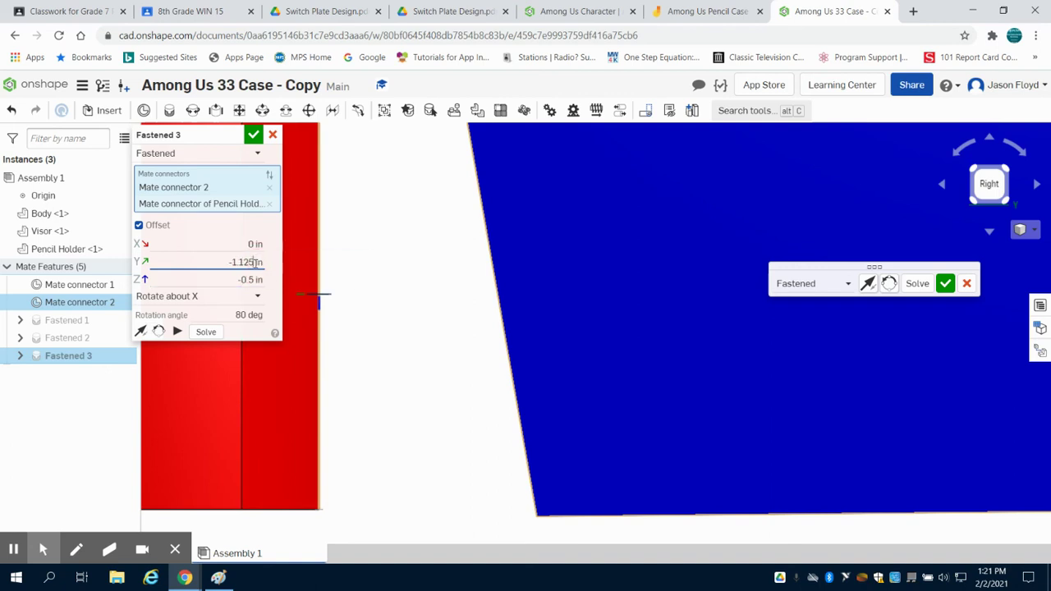
key("BackSpace")
key("BackSpace")
key("Return")
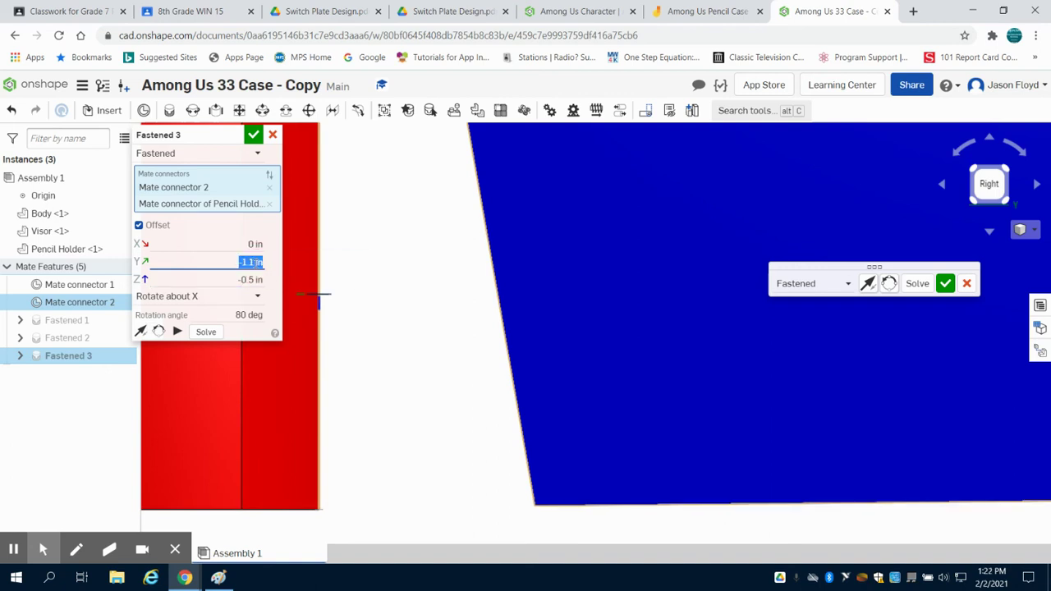
Compare -1.15 in again, then settle the Y offset at -1.125 in.
left_click(253, 262)
key("Return")
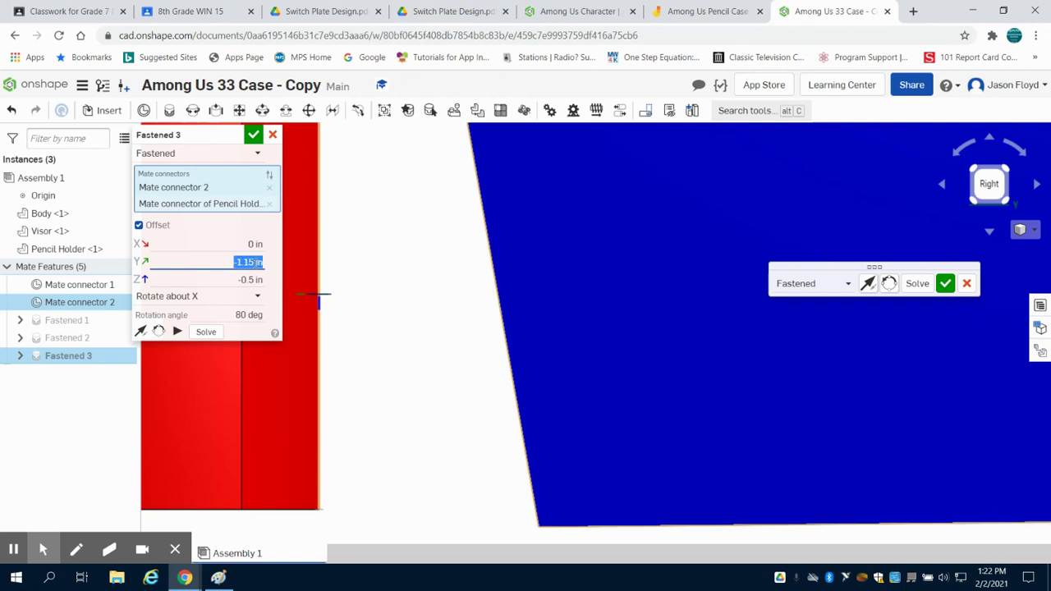
left_click(254, 262)
type("2")
key("Return")
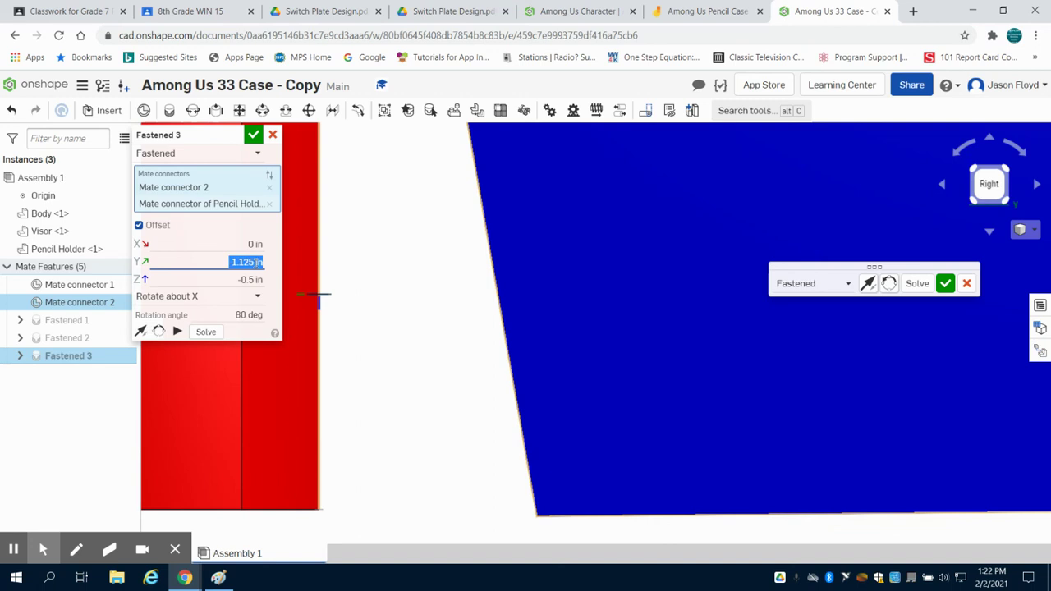
Accept Fastened 3, then inspect the assembly from isometric, side and underside views.
left_click(253, 134)
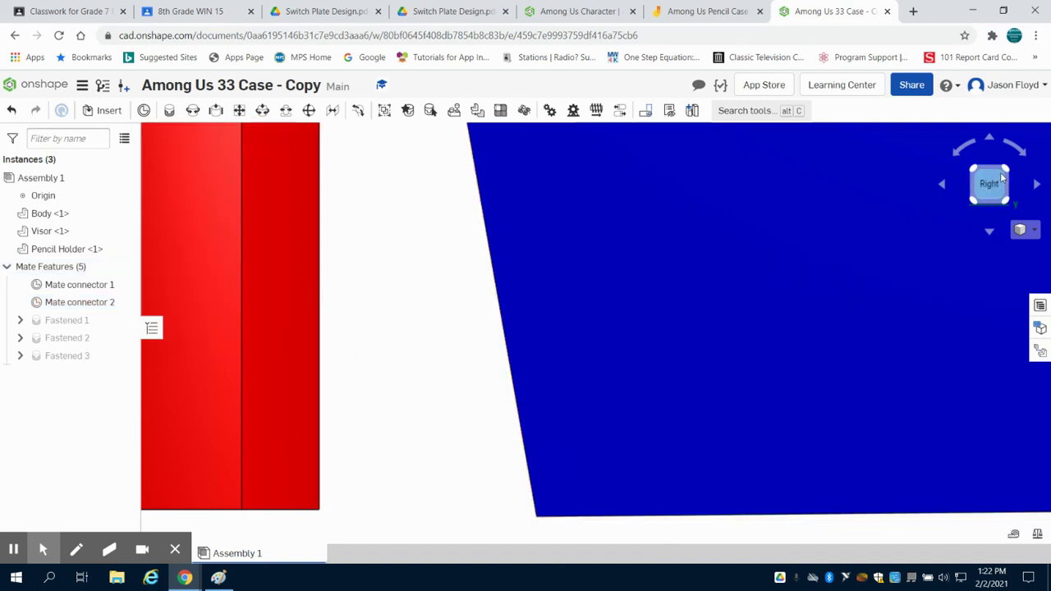
left_click(999, 178)
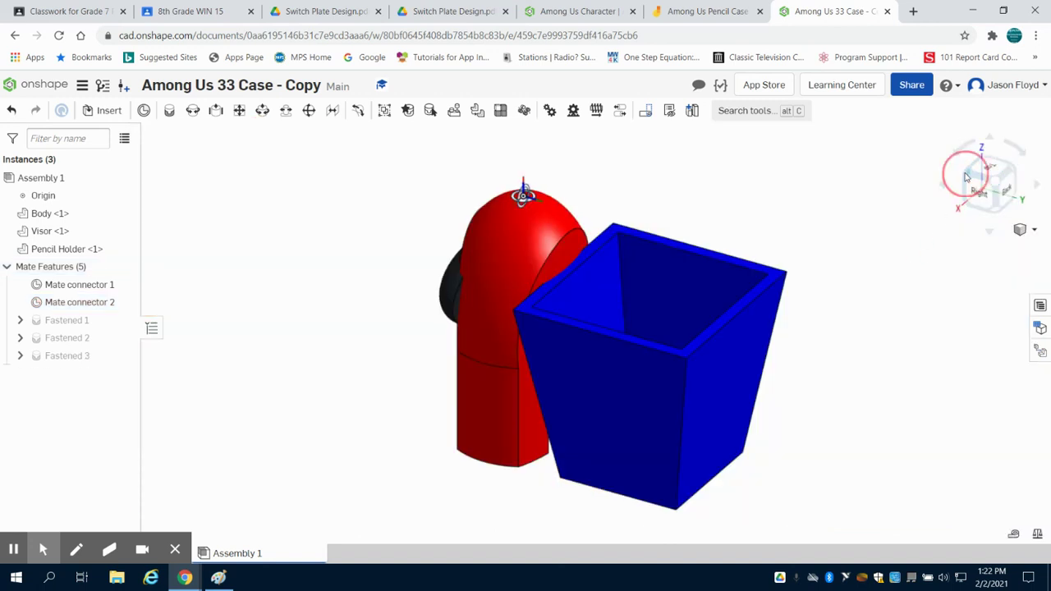
left_click(965, 177)
right_click_drag(868, 370, 988, 307)
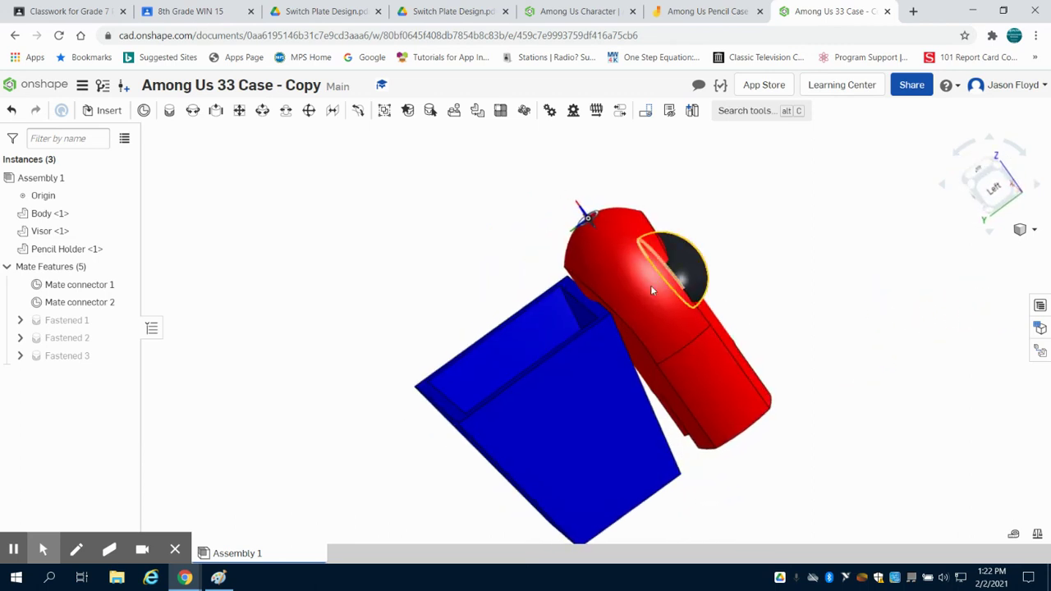
left_click(1003, 168)
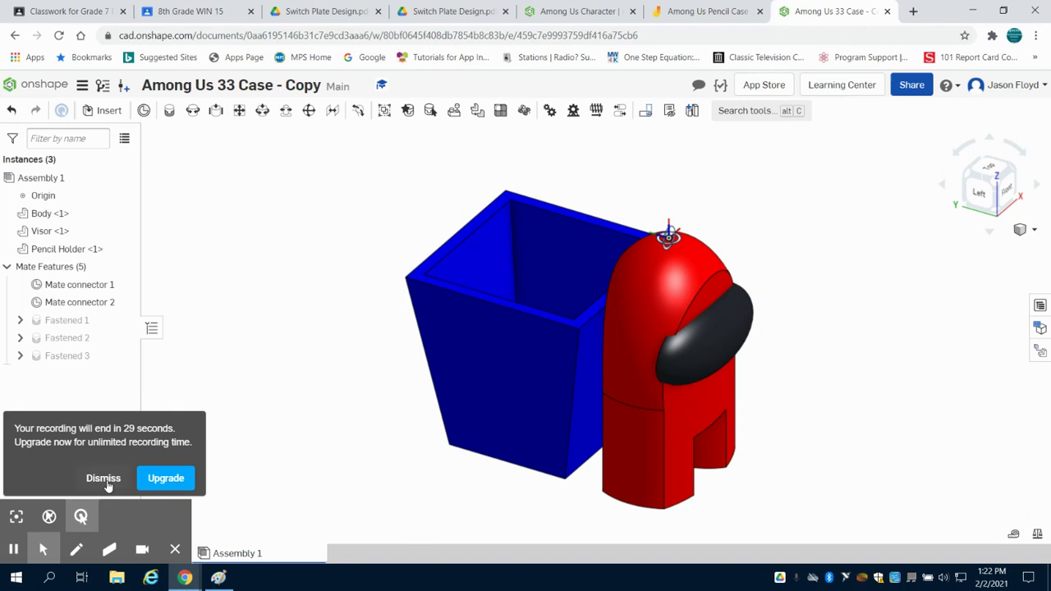
left_click(103, 479)
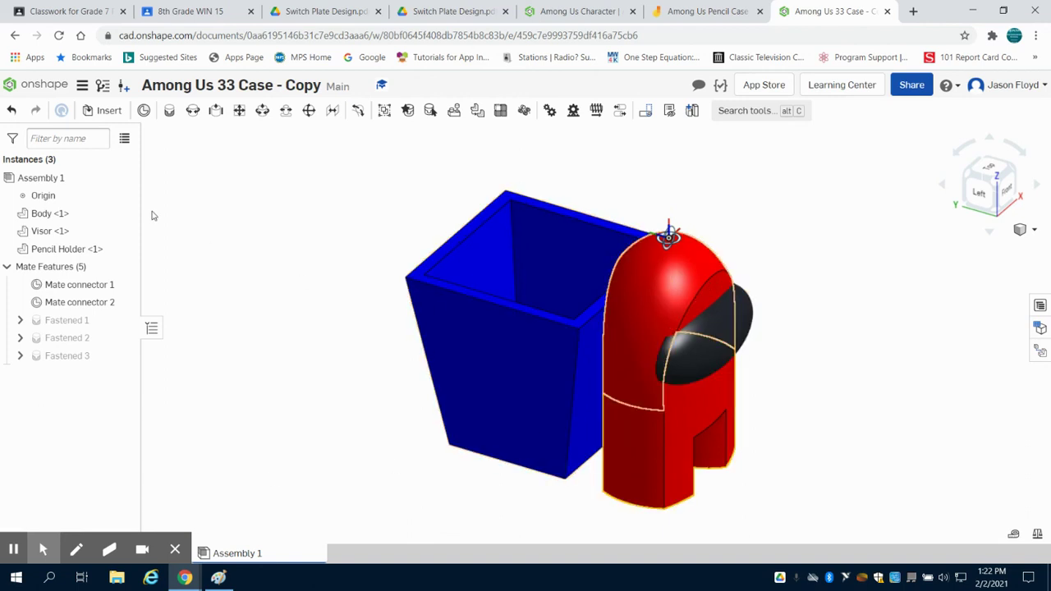
left_click(102, 110)
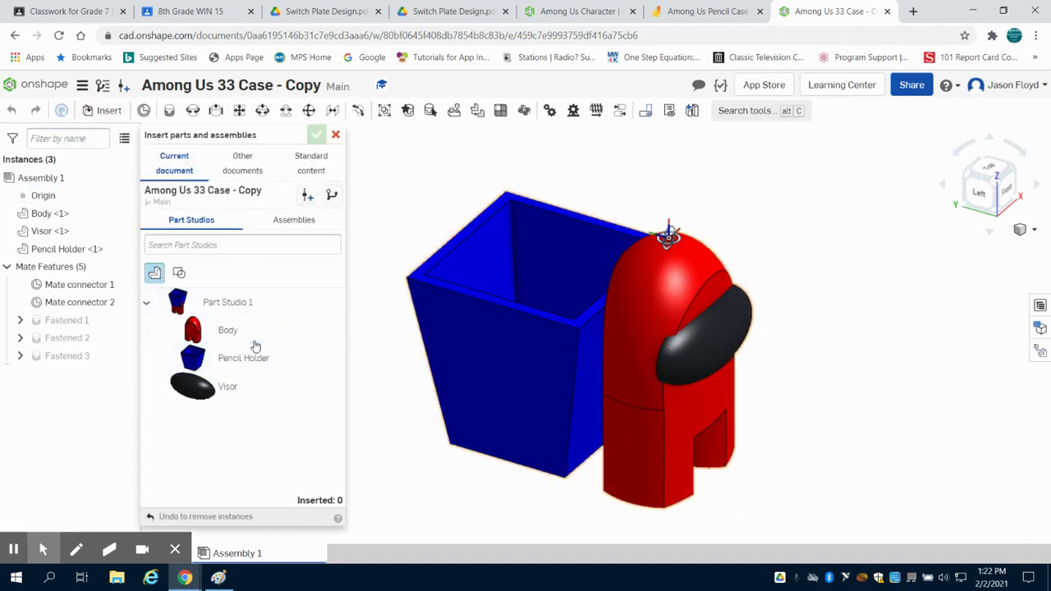
left_click(336, 135)
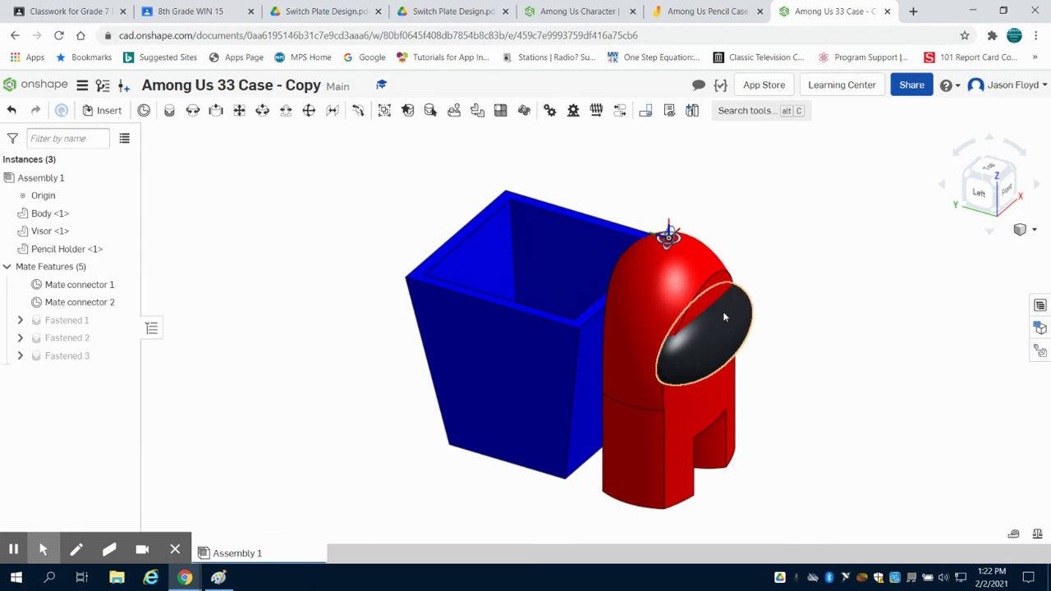